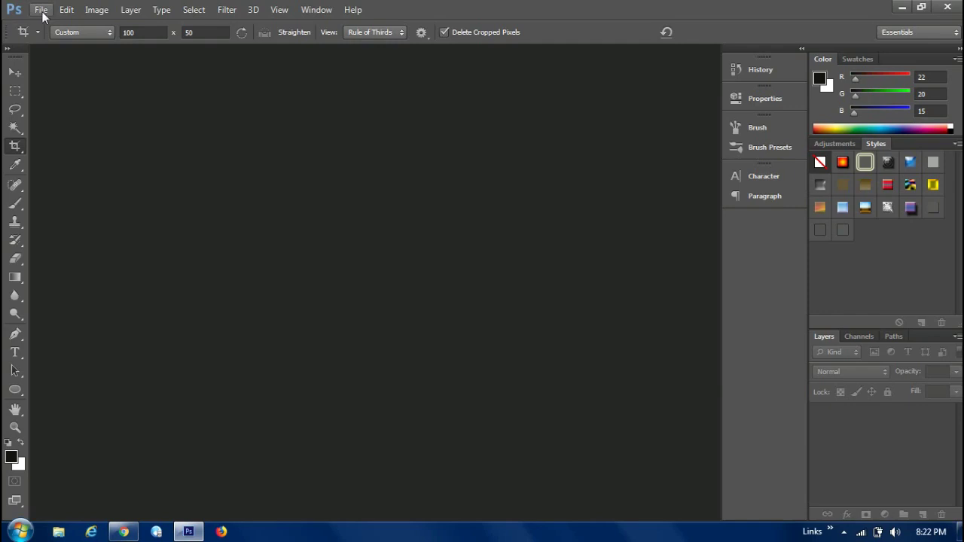
- Start a new document with the International Paper preset at A4 size, using centimeters as the unit for width and height
left_click(42, 10)
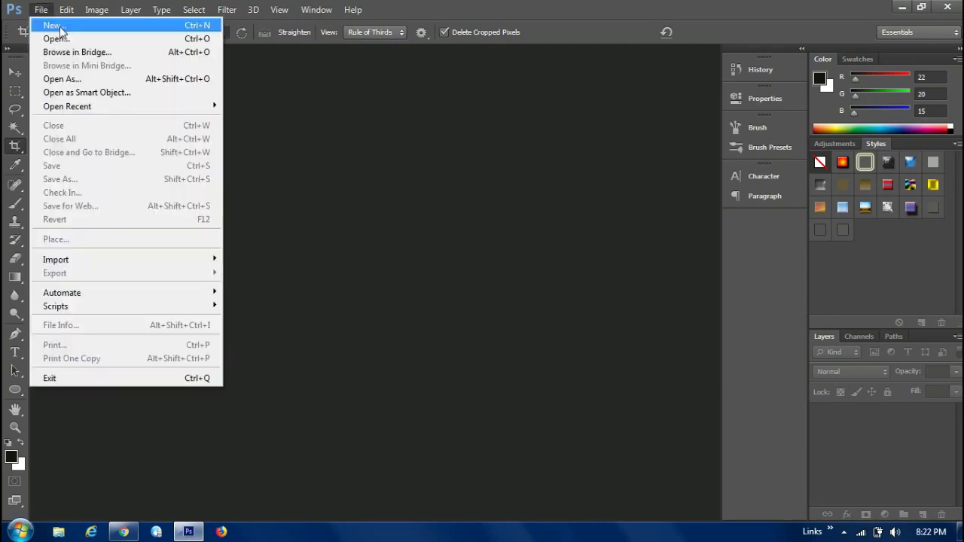
left_click(60, 29)
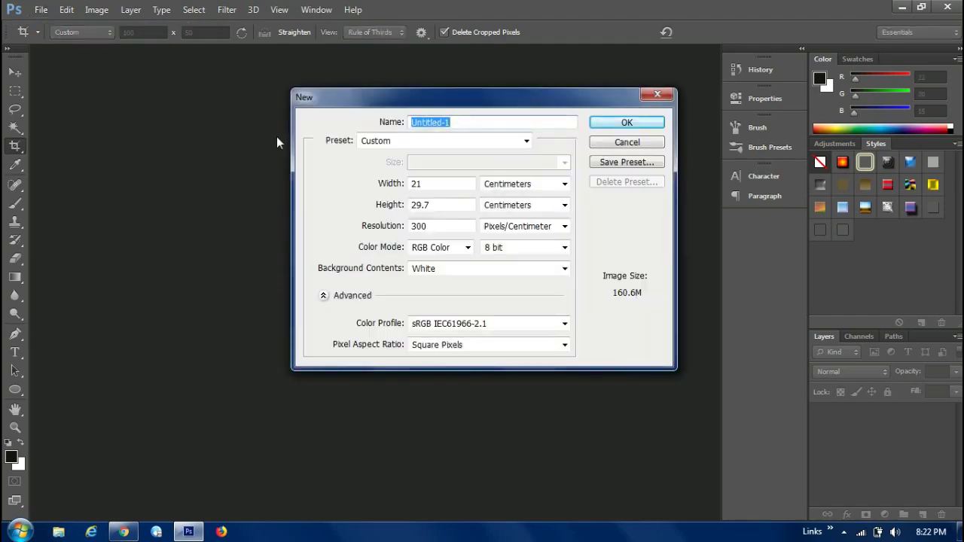
left_click(435, 142)
left_click(429, 204)
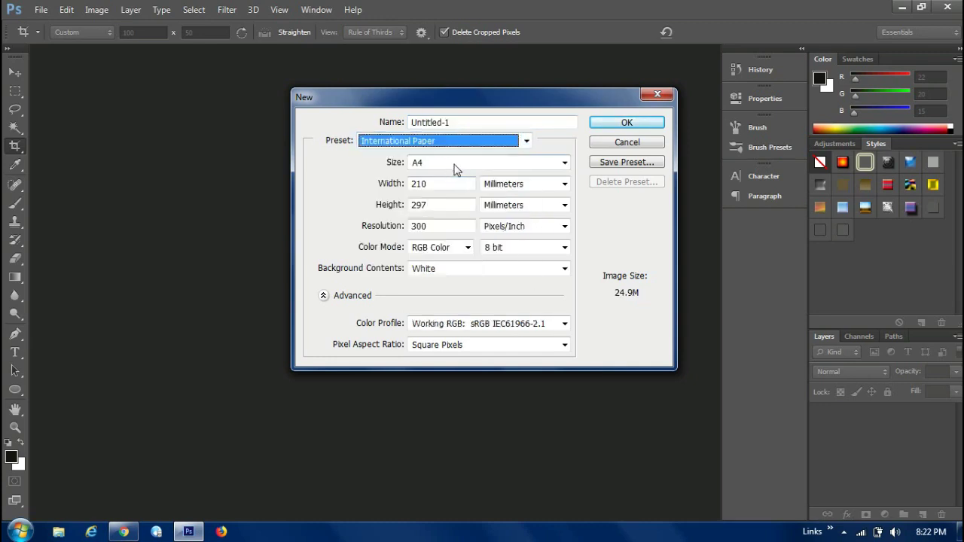
left_click(503, 185)
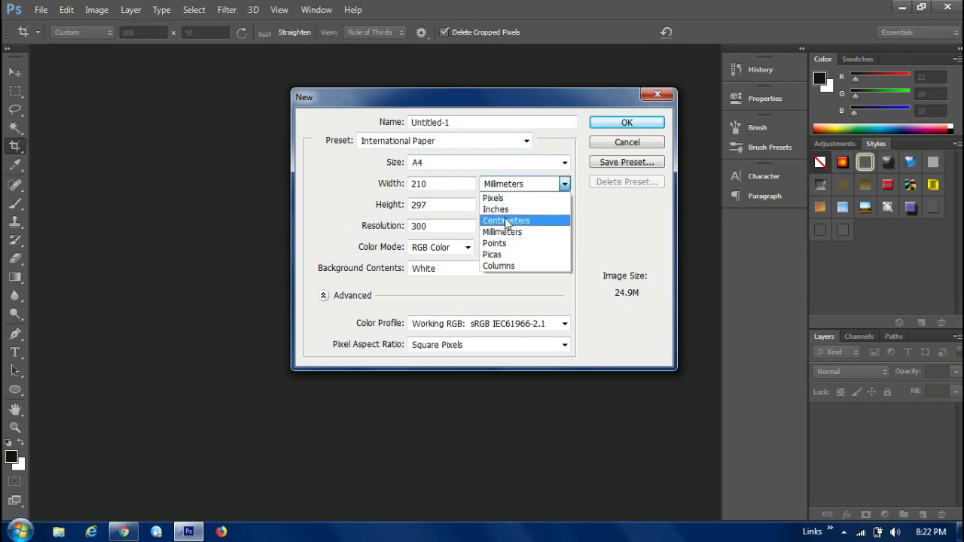
left_click(506, 221)
- Set the new document's resolution to 300 pixels/centimeter, create it, and switch to the Move tool
left_click(507, 226)
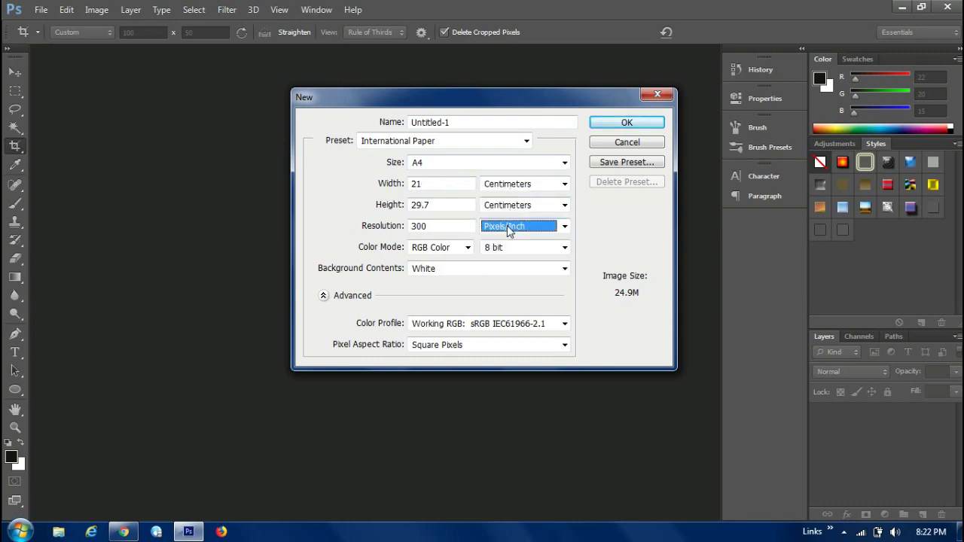
left_click(507, 226)
left_click(507, 256)
left_click_drag(444, 226, 390, 228)
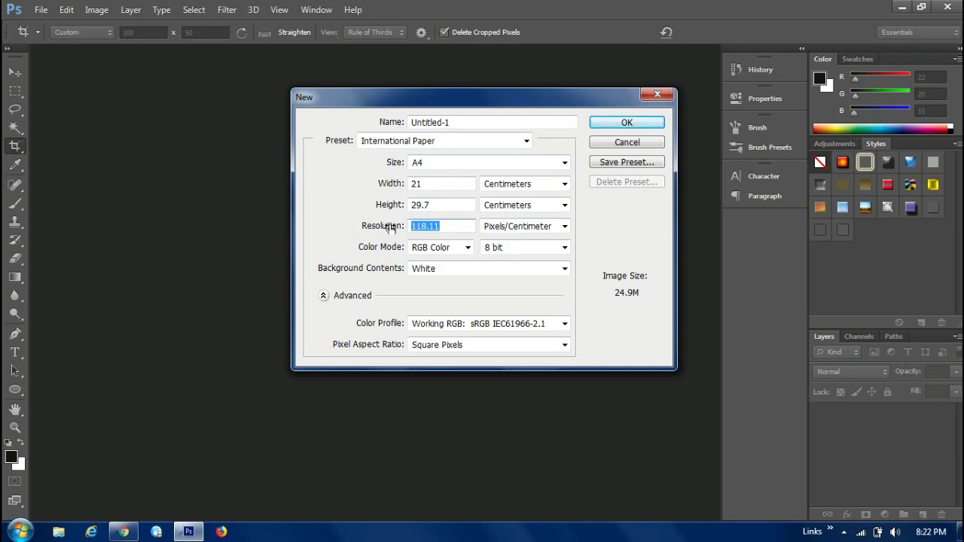
type("300")
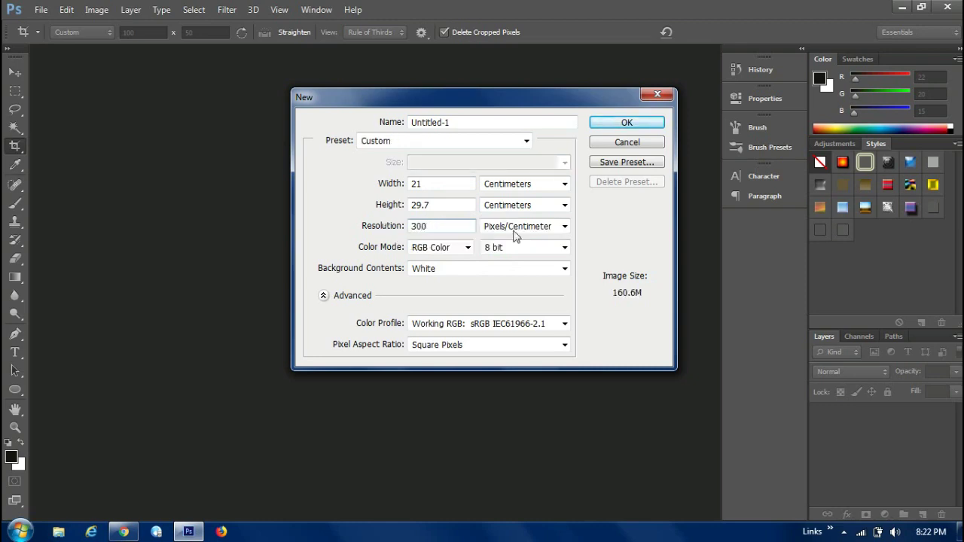
left_click(623, 125)
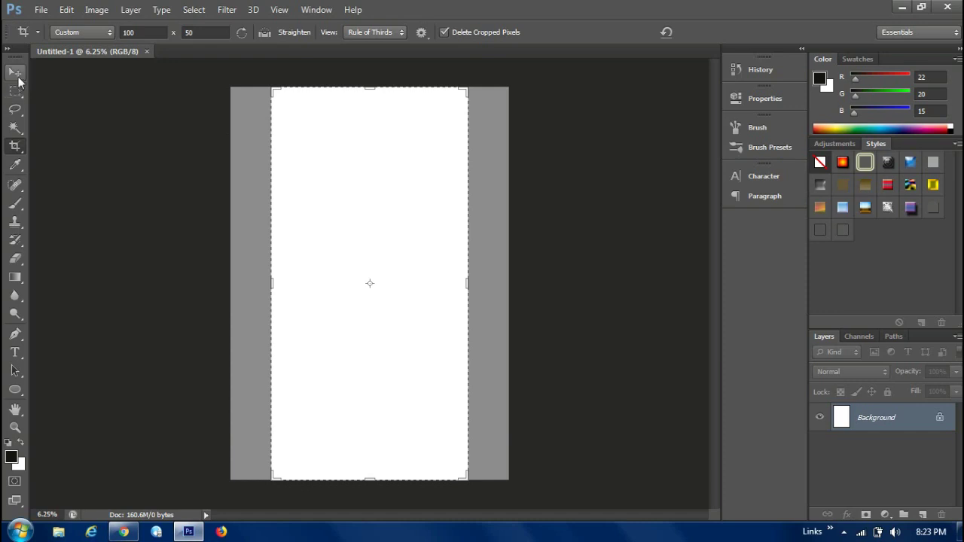
left_click(16, 73)
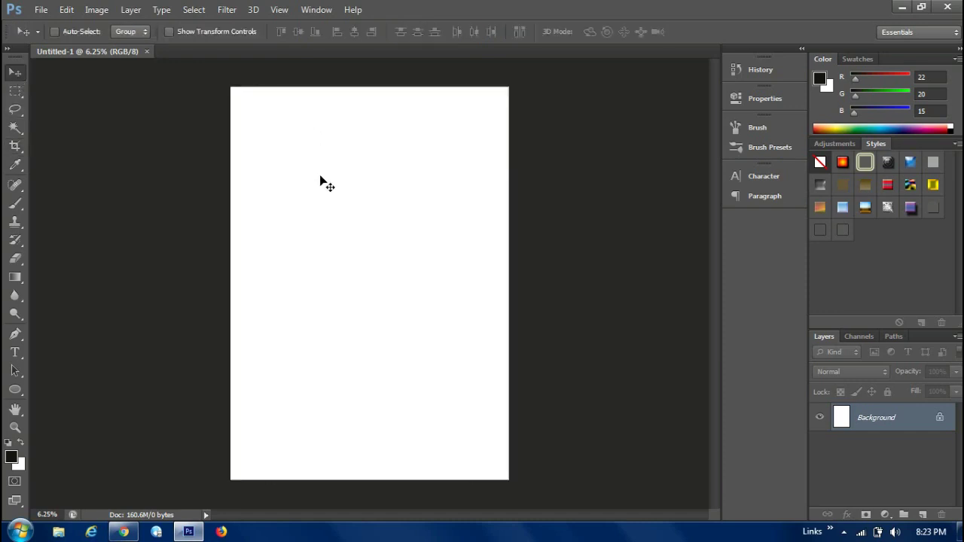
- Open photo 1 from the FOTO BACKGROUN MERAH folder and convert its locked background into a regular layer
left_click(42, 10)
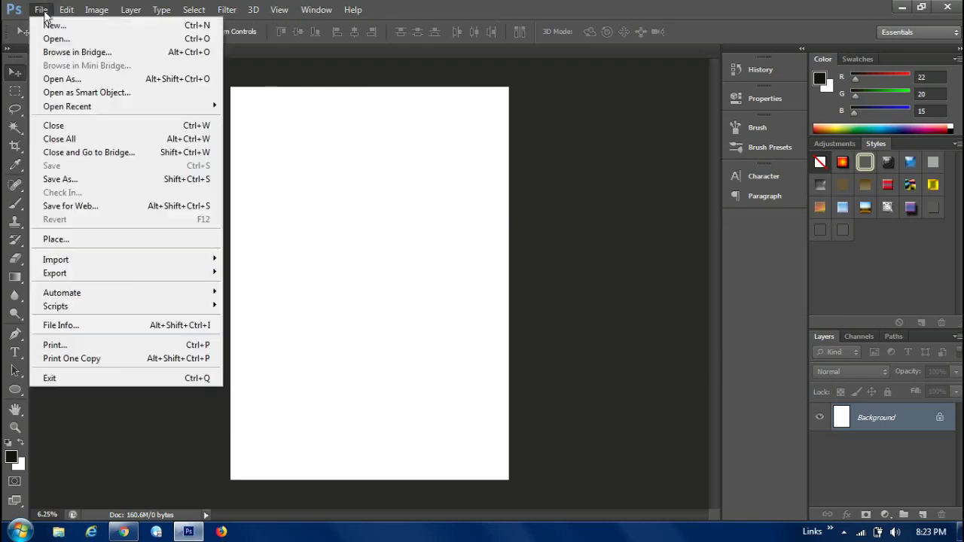
left_click(73, 39)
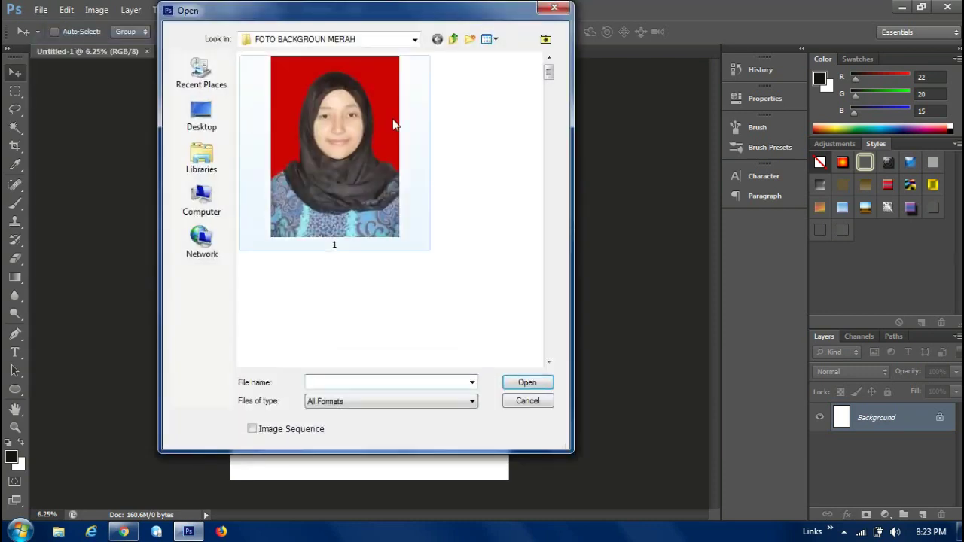
left_click(377, 148)
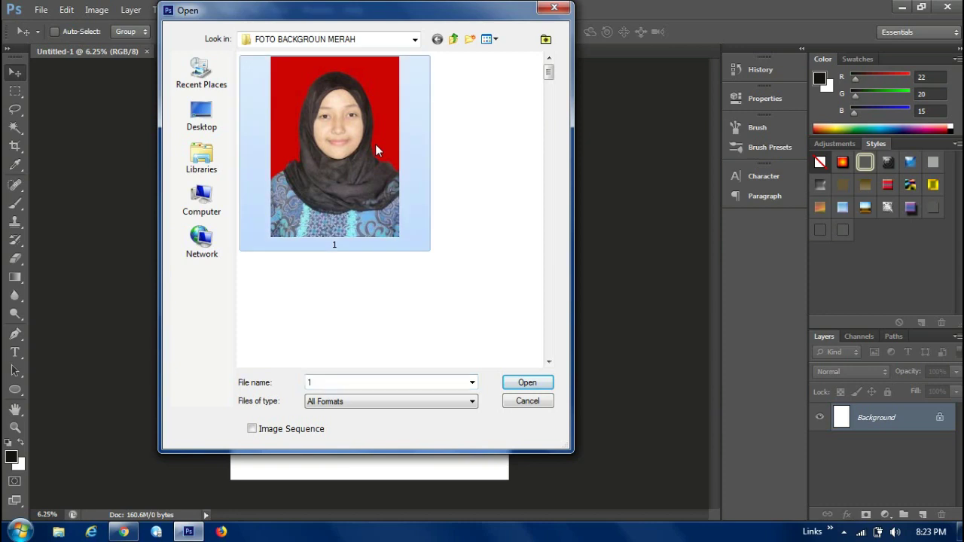
left_click(527, 383)
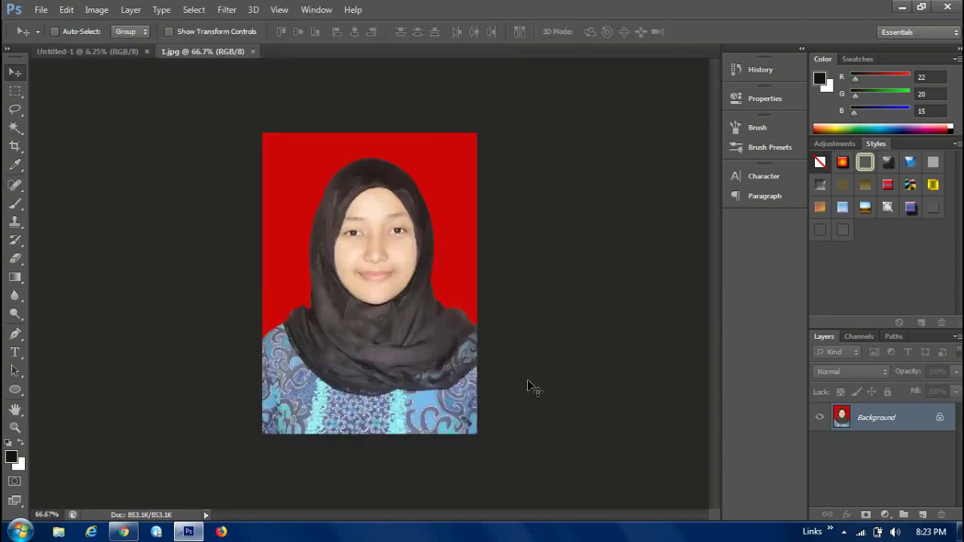
double_click(903, 423)
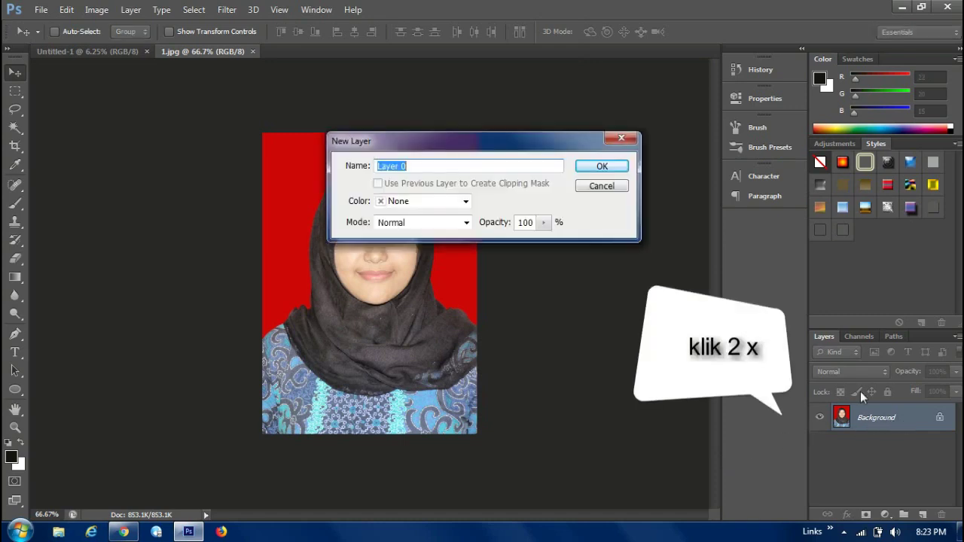
left_click(621, 170)
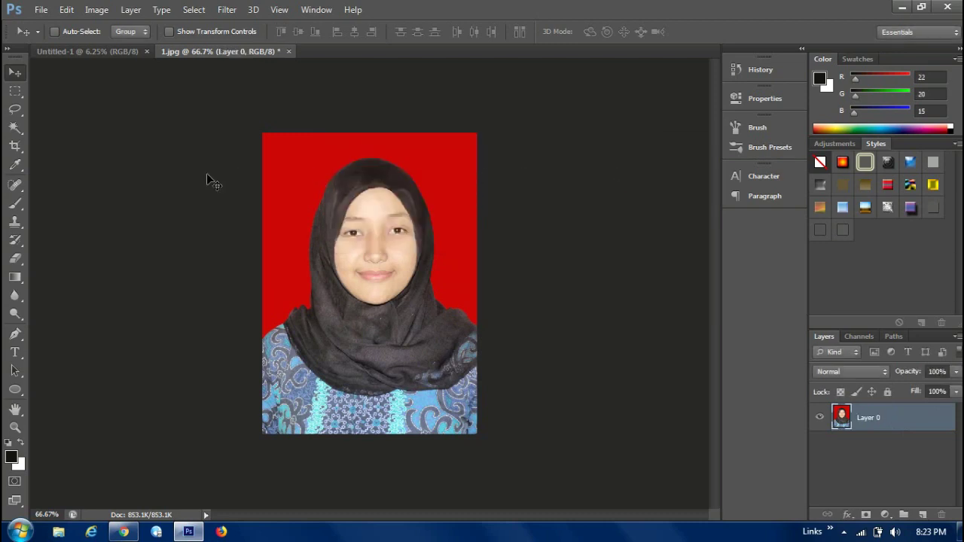
- Define a crop size of 4 cm width, 6 cm height and 300 pixels/centimeter, and save it as a crop preset
left_click(16, 150)
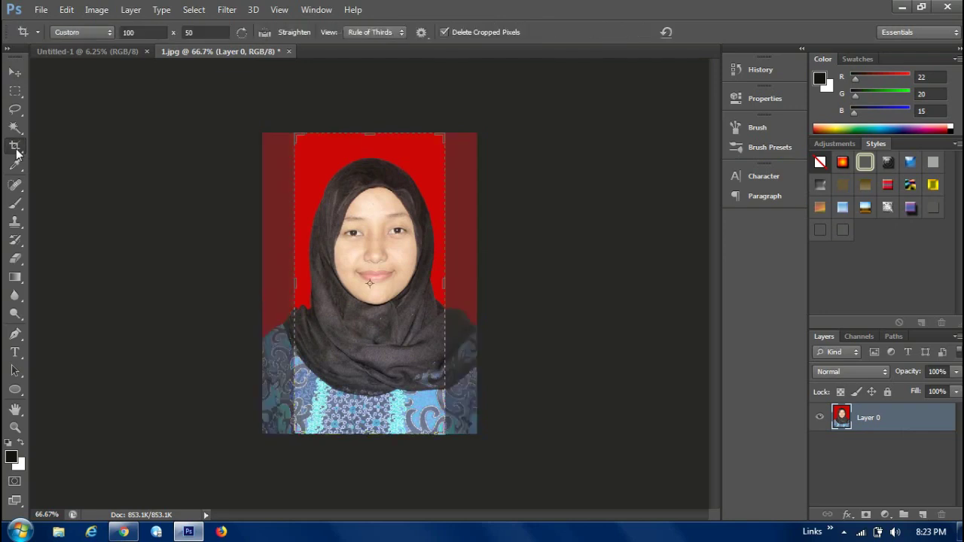
left_click(104, 32)
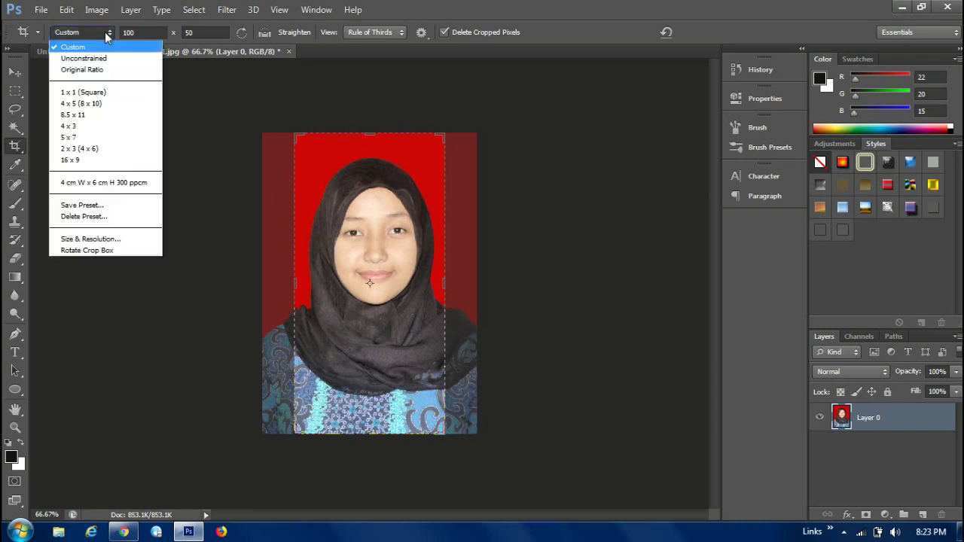
left_click(104, 241)
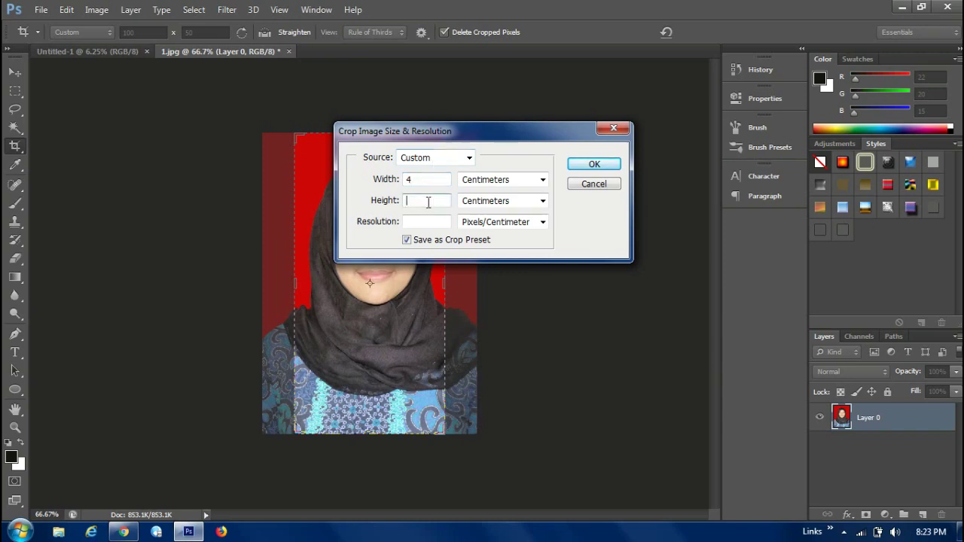
type("6")
left_click(433, 221)
type("300")
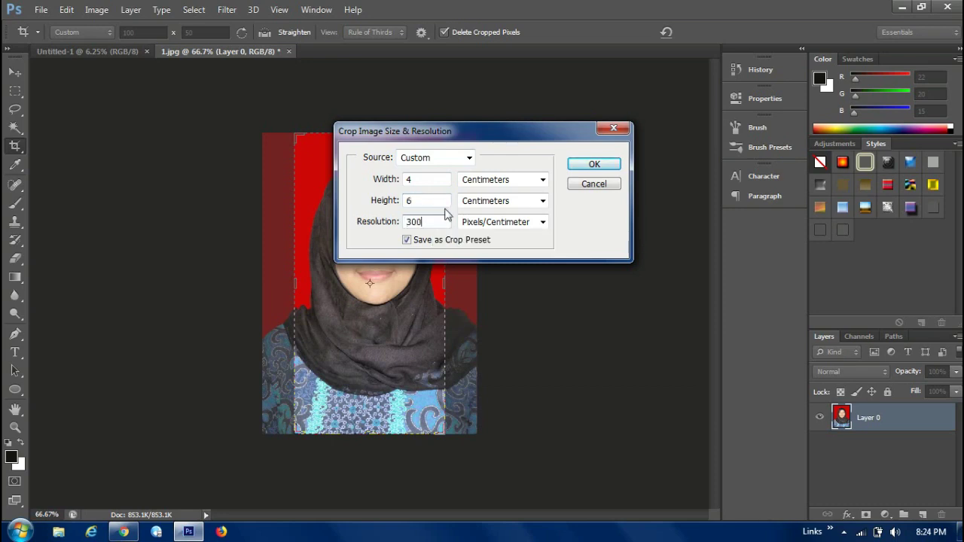
left_click(595, 164)
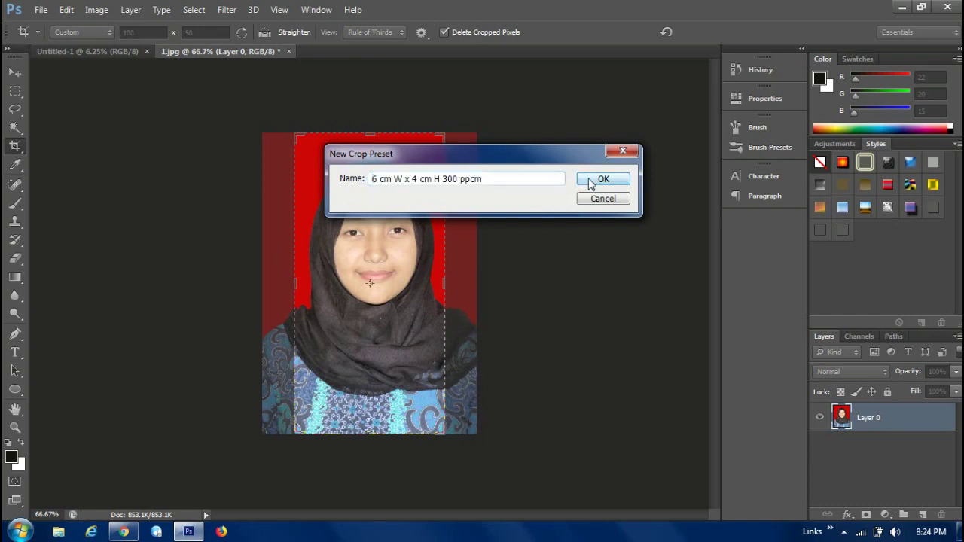
left_click(592, 182)
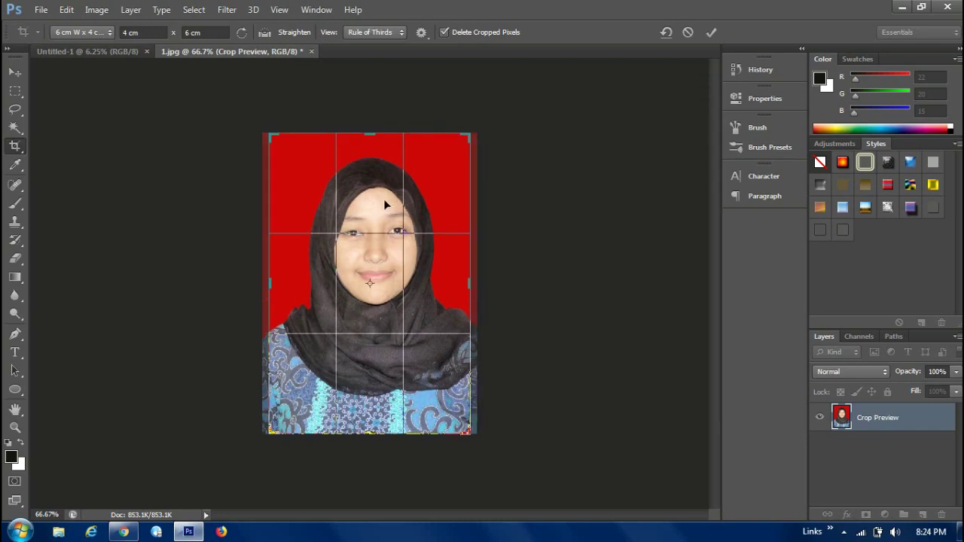
- Apply the 4 x 6 cm crop to the portrait
key("Return")
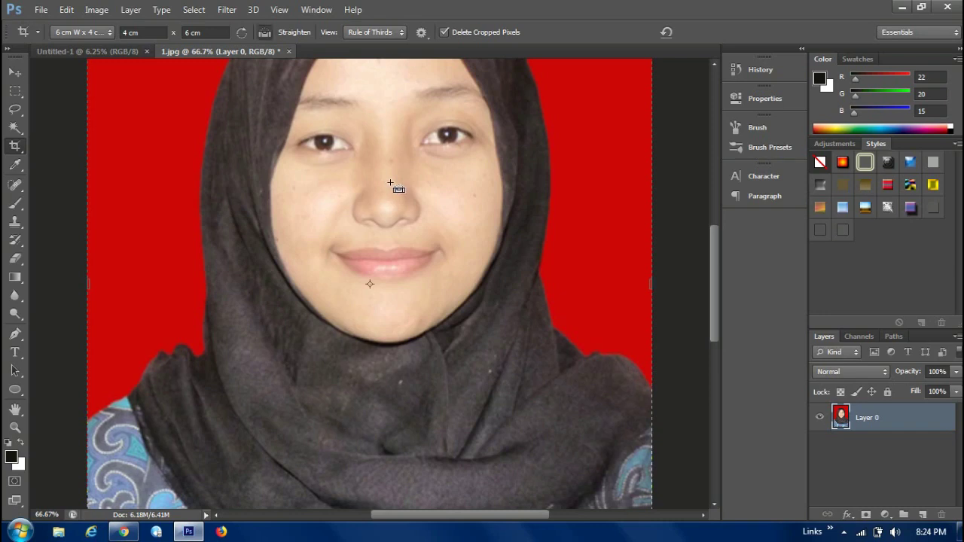
key("ctrl+minus")
key("ctrl+minus")
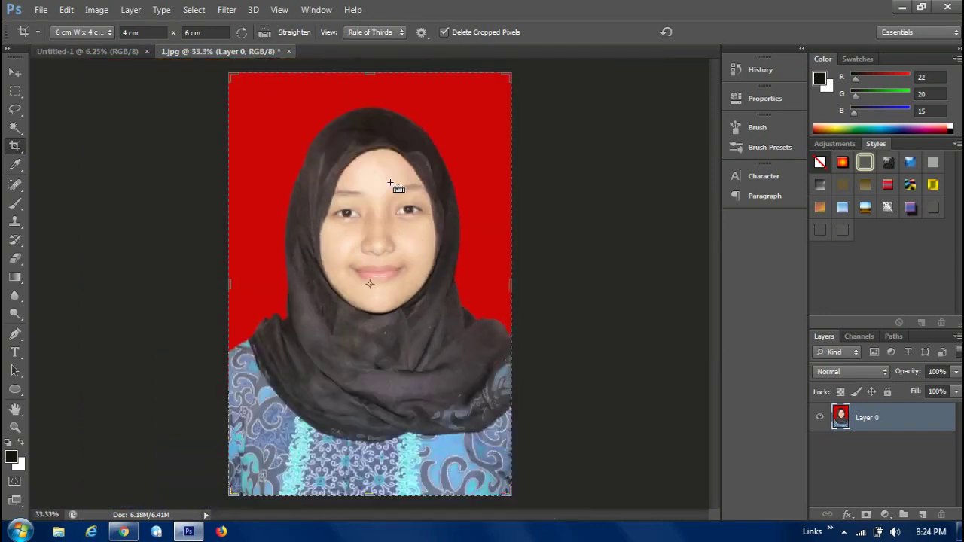
key("ctrl+minus")
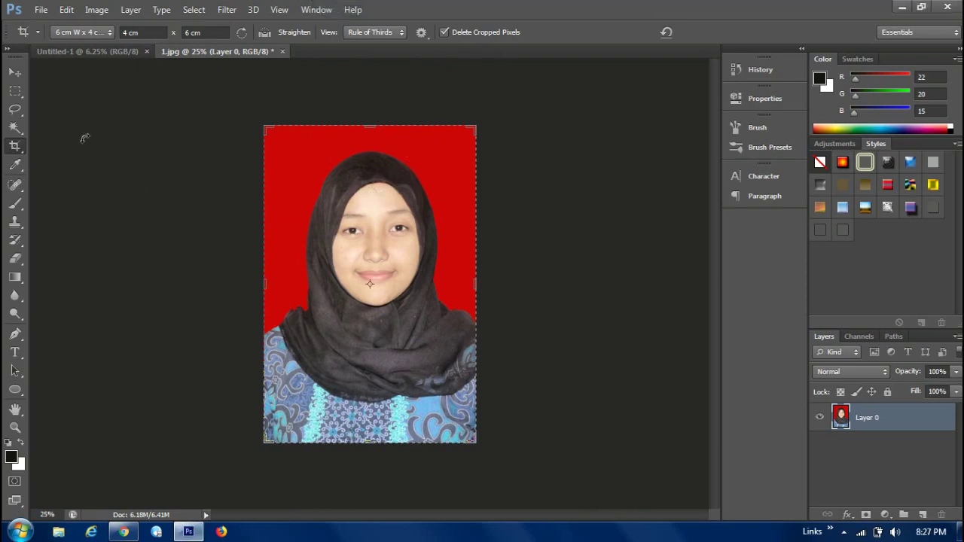
- Copy the cropped portrait into the blank Untitled-1 document and position it in the page's upper-left corner
left_click(14, 74)
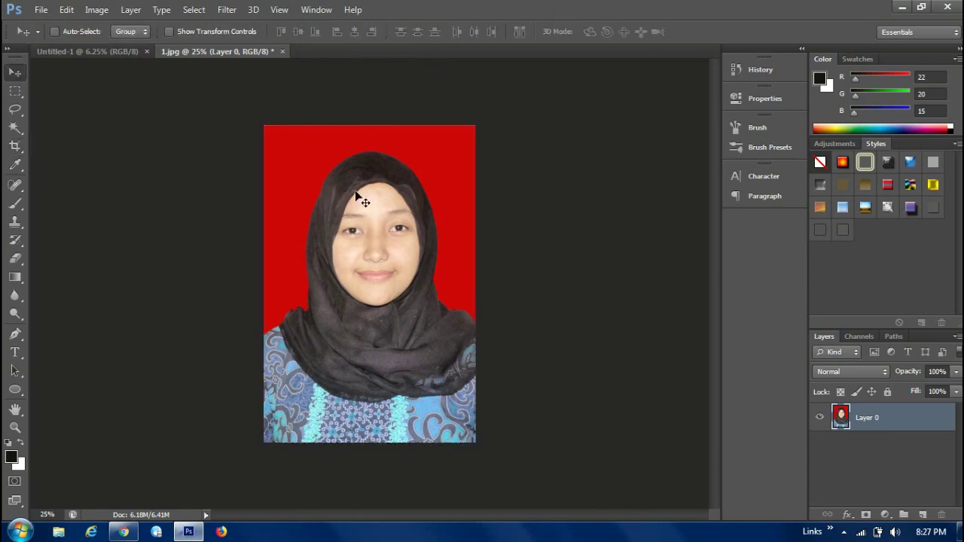
left_click_drag(359, 201, 121, 67)
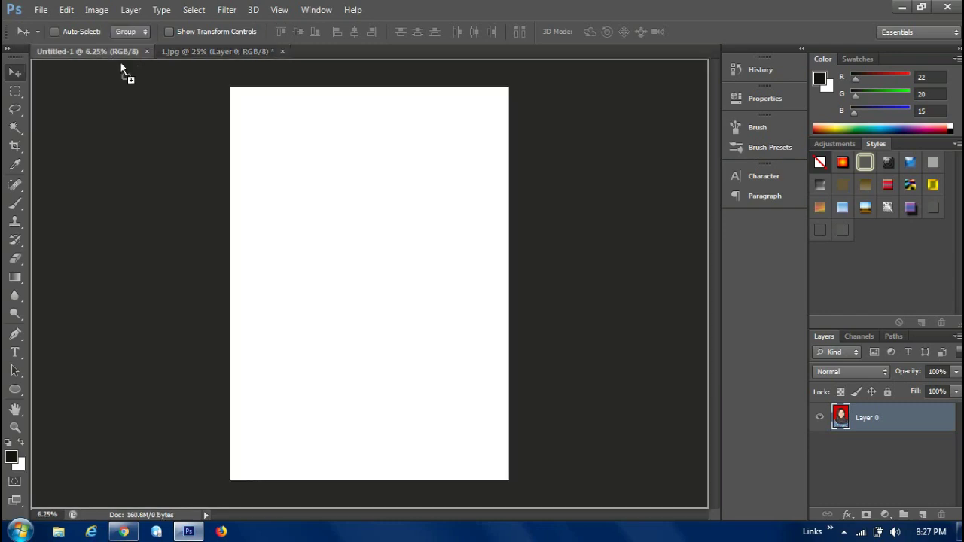
mouse_move(257, 108)
left_mouse_down()
mouse_move(278, 116)
mouse_move(260, 123)
left_mouse_up()
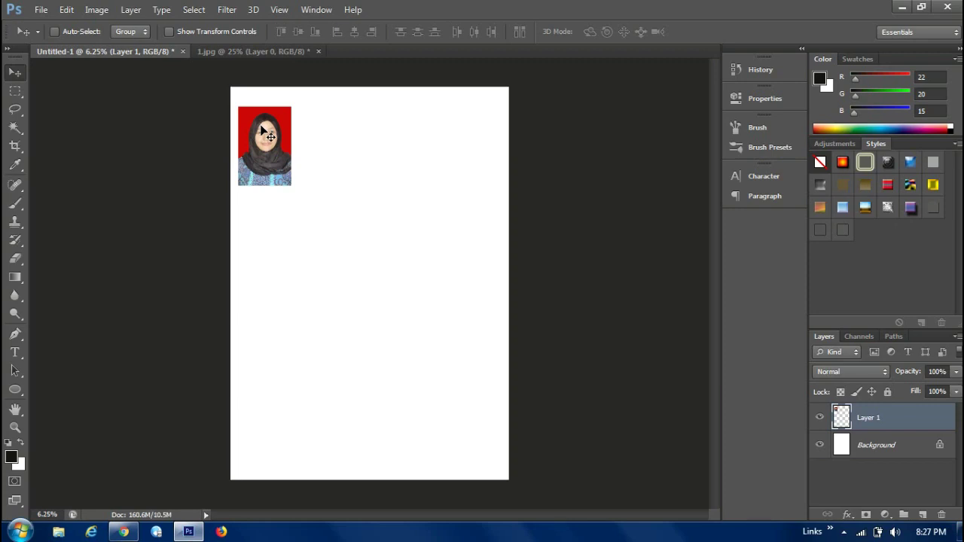
left_click_drag(262, 137, 260, 120)
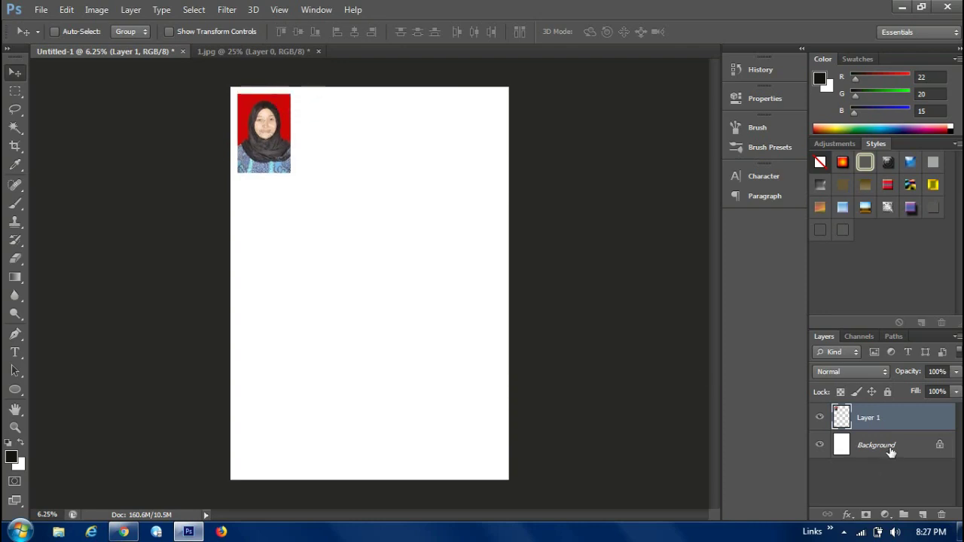
- Duplicate the portrait layer and place the copy just to the right of the first photo, level with it
left_click(890, 452)
left_click(902, 429)
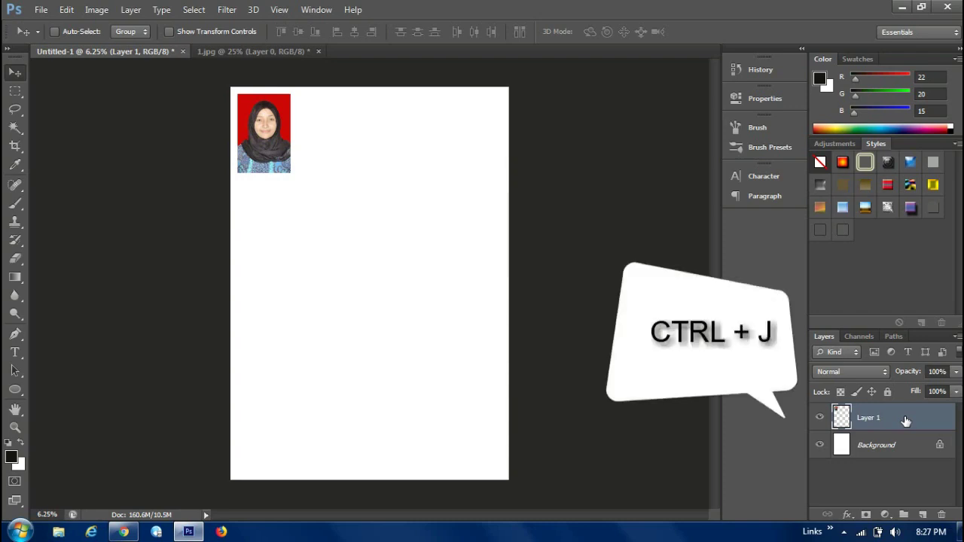
key("ctrl+j")
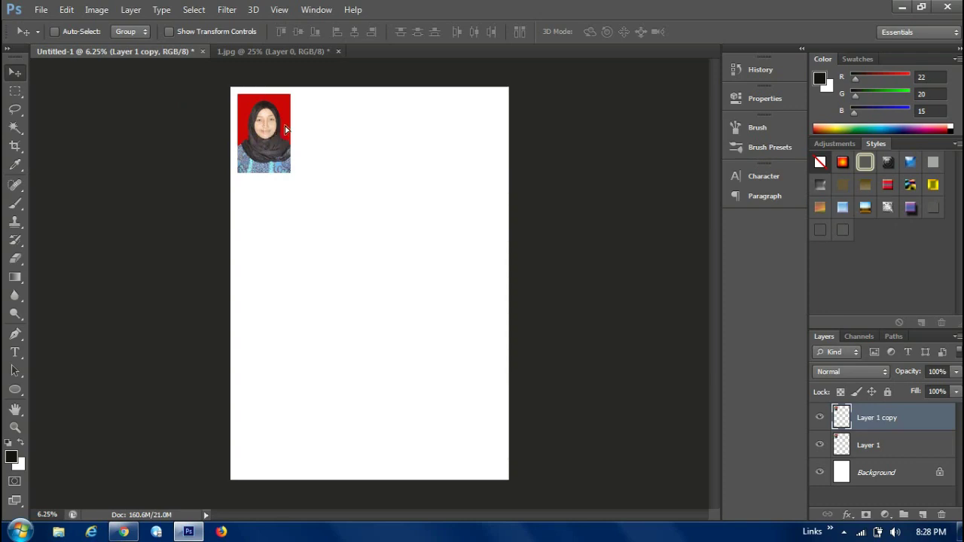
left_click_drag(272, 130, 326, 132)
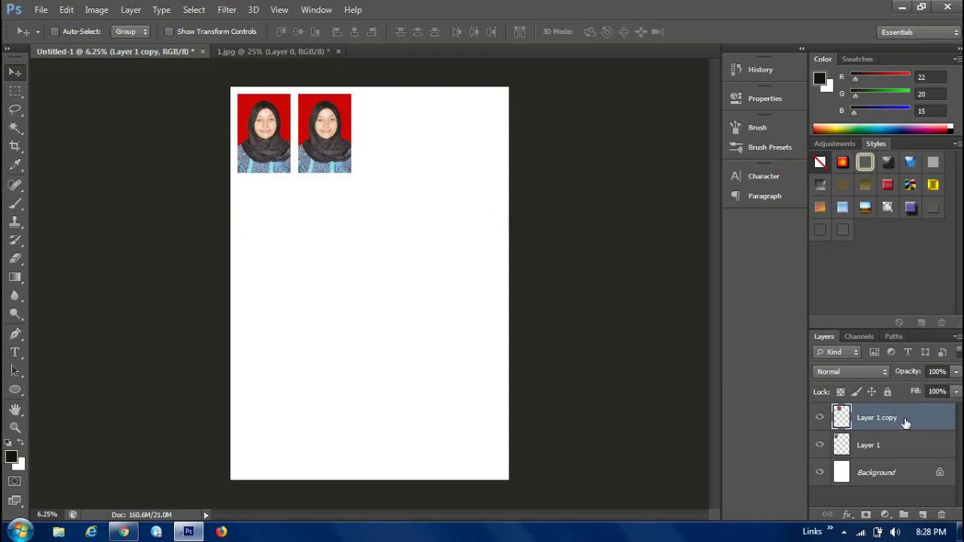
- Make two more duplicates of the portrait layer and place them side by side to complete a top row of four photos
key("ctrl+j")
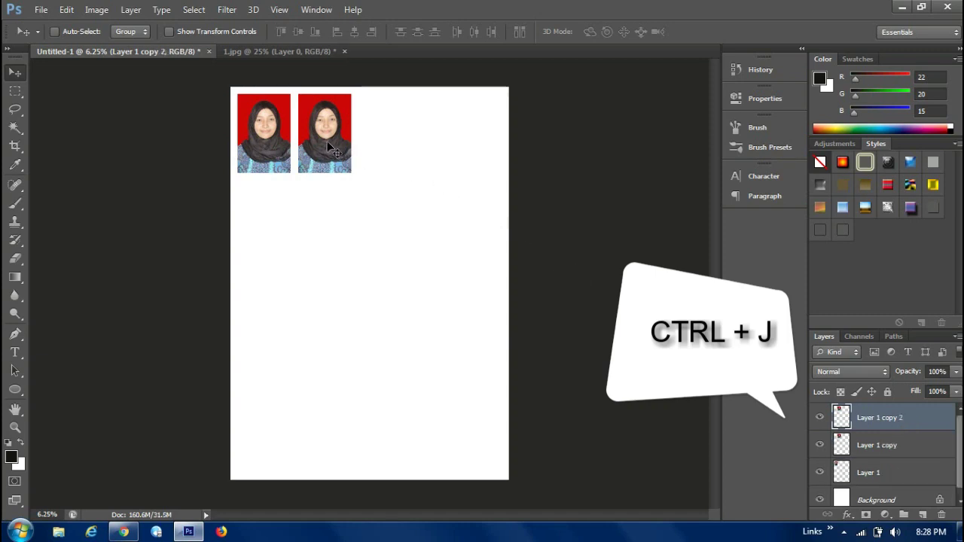
left_click_drag(345, 147, 389, 149)
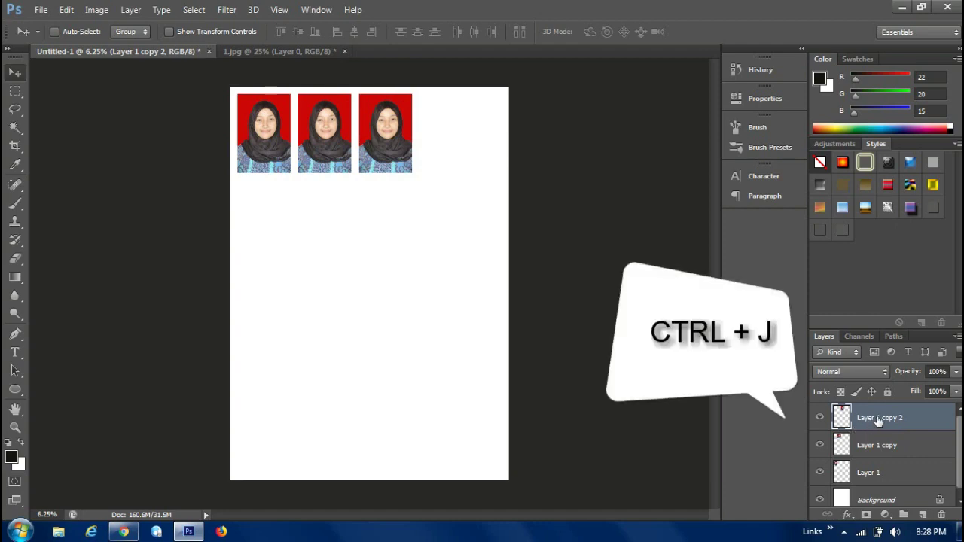
key("ctrl+j")
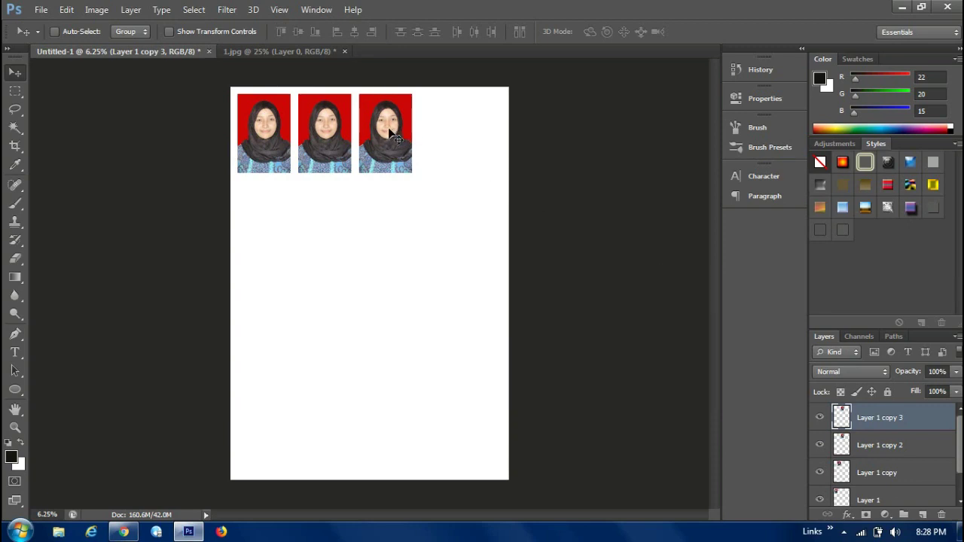
left_click_drag(388, 134, 450, 137)
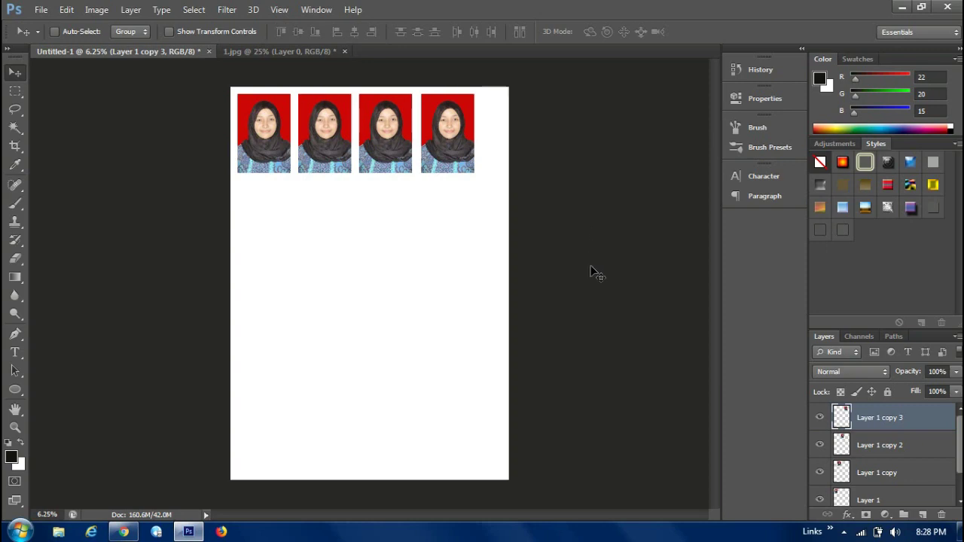
- Select the four portrait layers of the top row and convert them together into one smart object
left_click(871, 444)
left_click(892, 423)
left_click(881, 445, "shift")
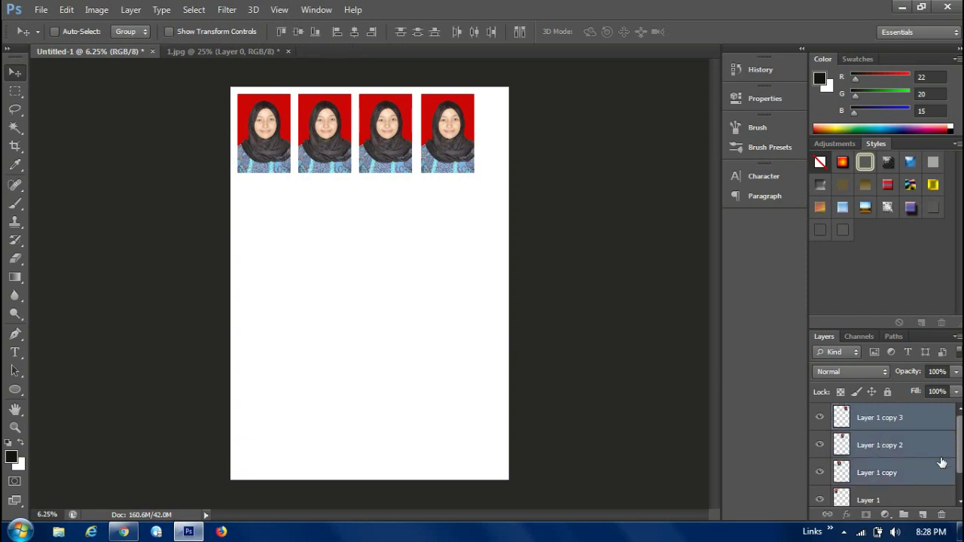
left_click_drag(961, 453, 961, 464)
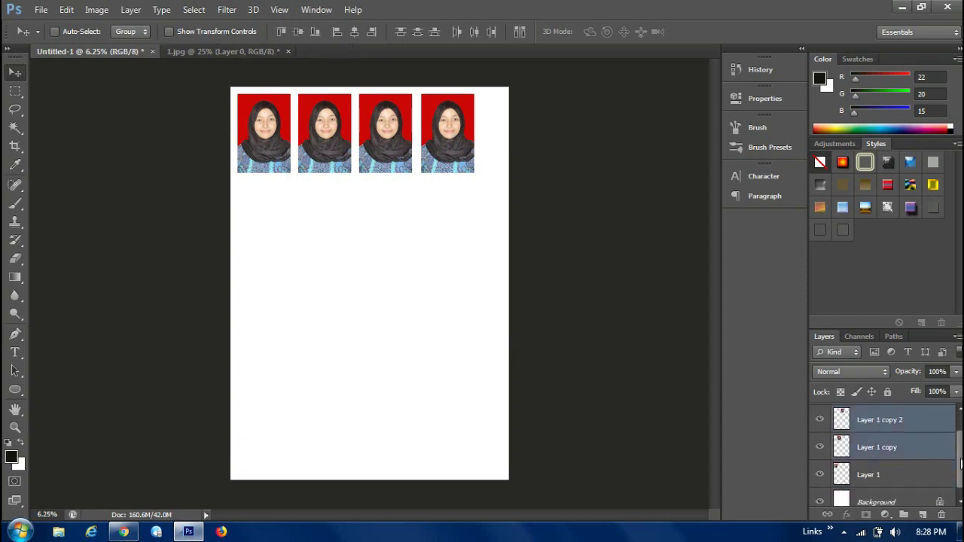
left_click(922, 474, "ctrl")
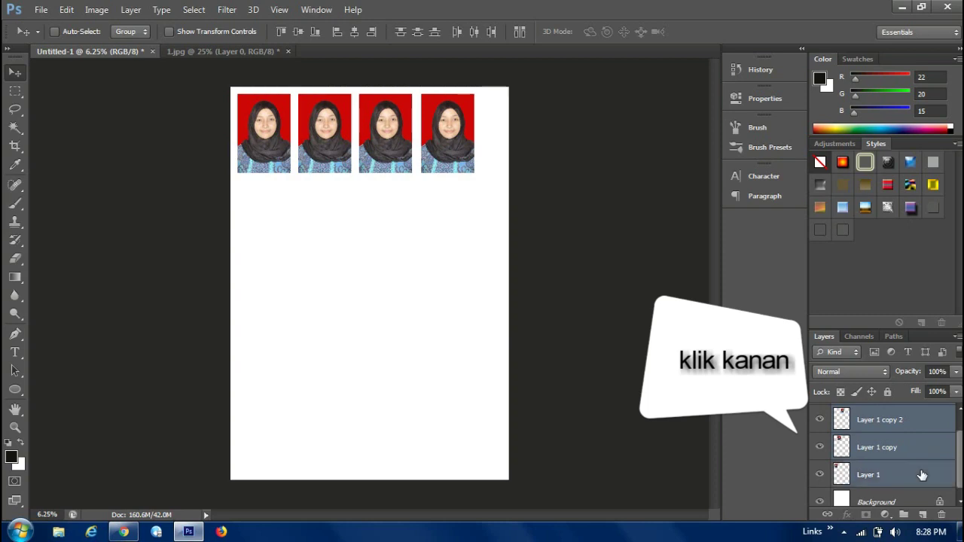
right_click(922, 474)
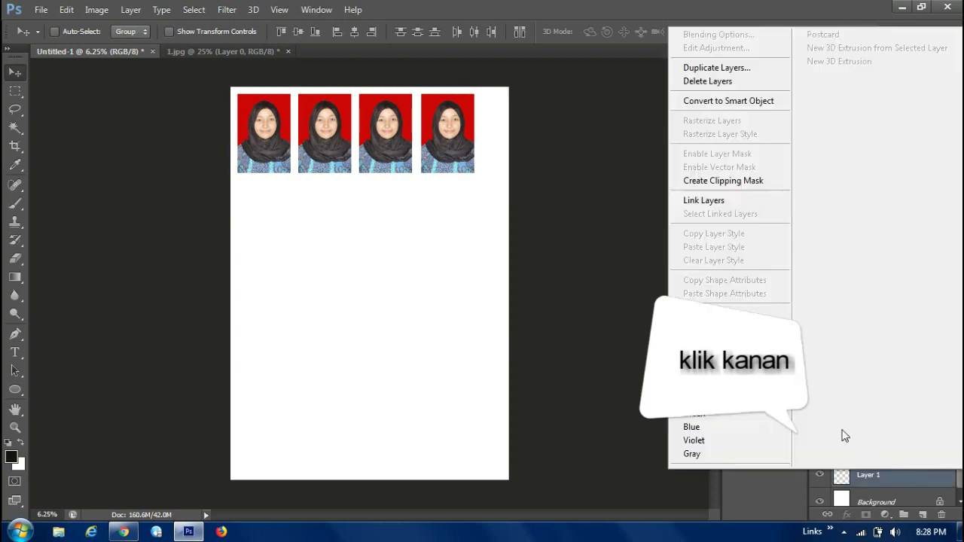
left_click(723, 100)
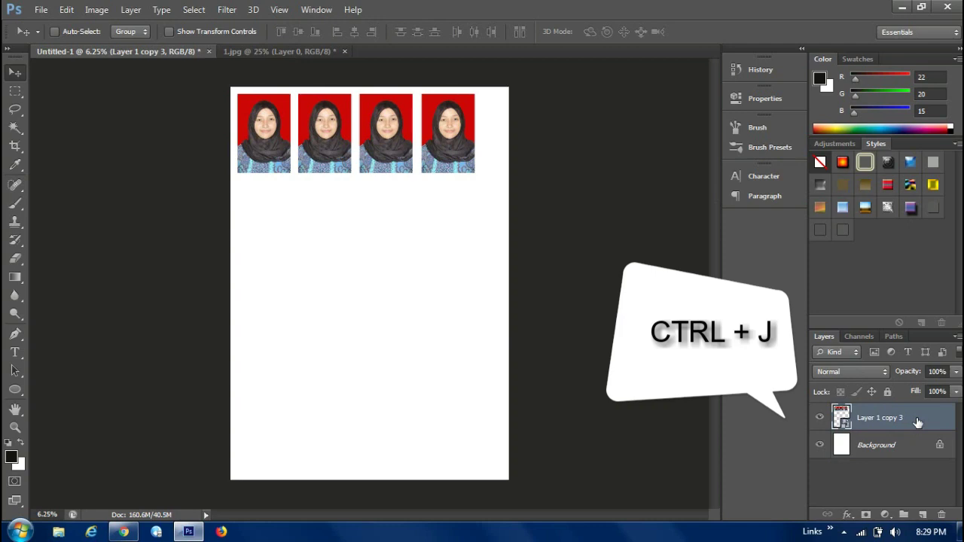
- Duplicate the four-photo row and place the copy directly below it as a second row, aligned with the first
key("ctrl+j")
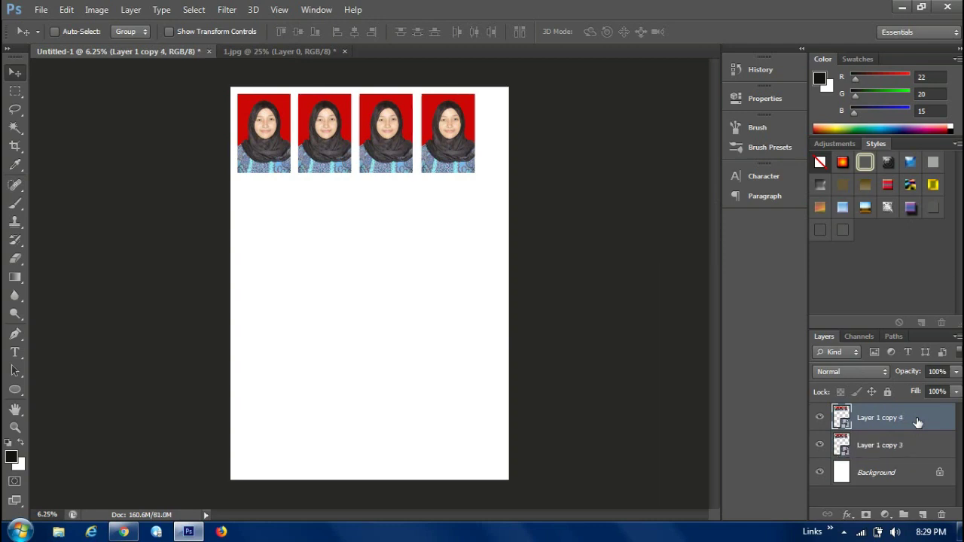
left_click_drag(379, 160, 377, 238)
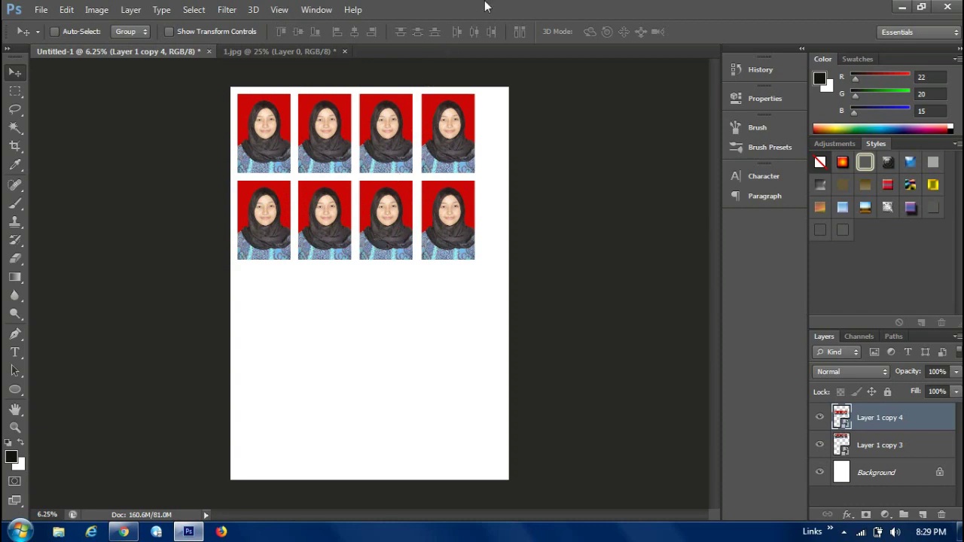
left_click(550, 9)
left_click(912, 445)
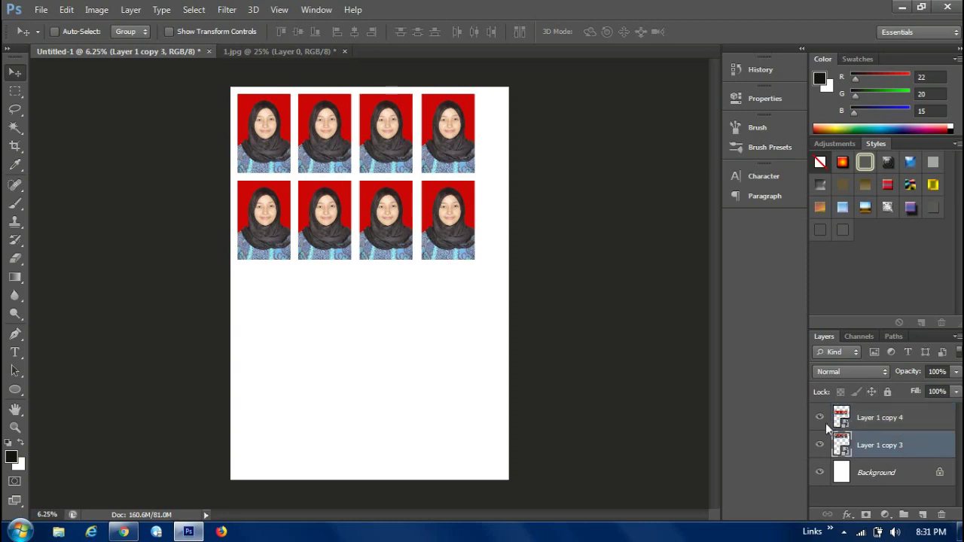
left_click(870, 417)
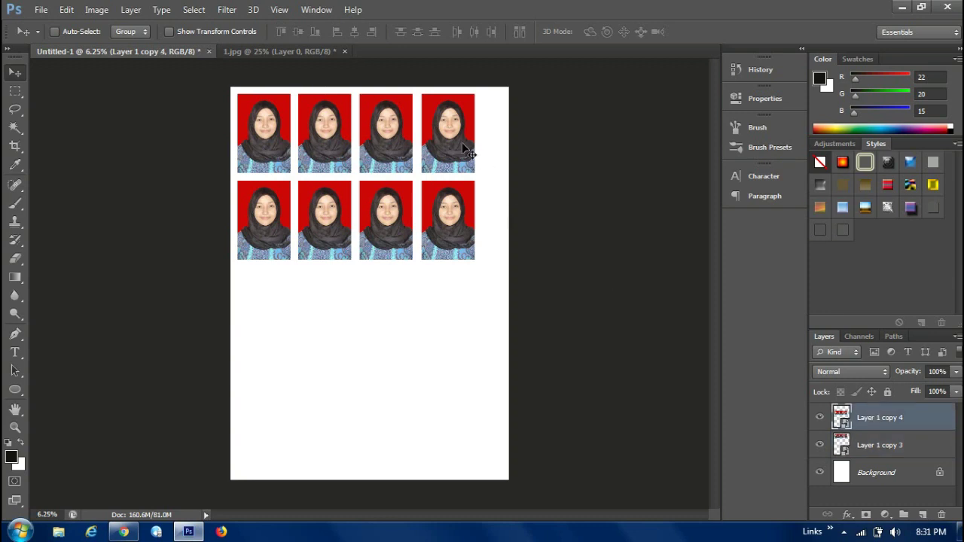
- Crop the portrait in 1.jpg to 3 x 4 cm at 300 pixels/centimeter, saving the size as crop preset "3 cm W x 4 cm H 300 ppcm"
left_click(306, 51)
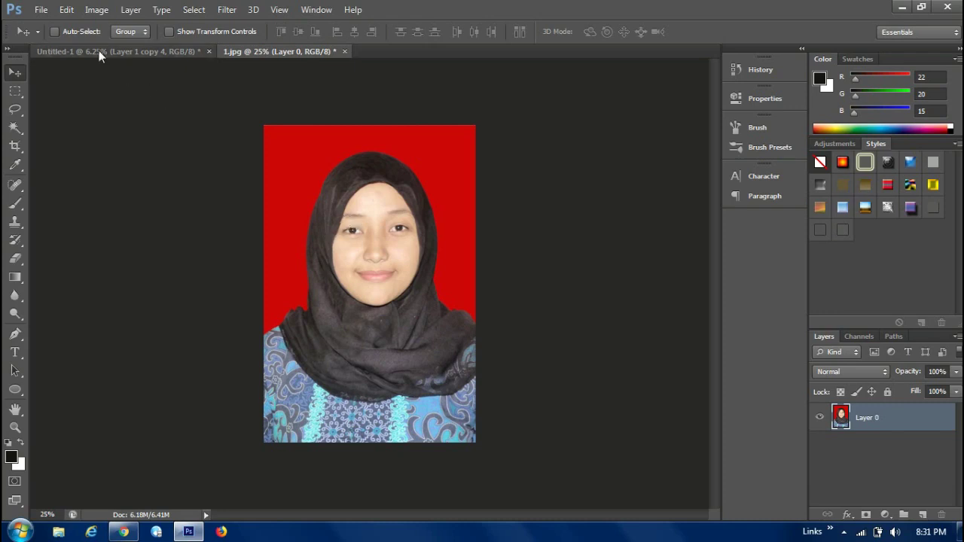
left_click(14, 147)
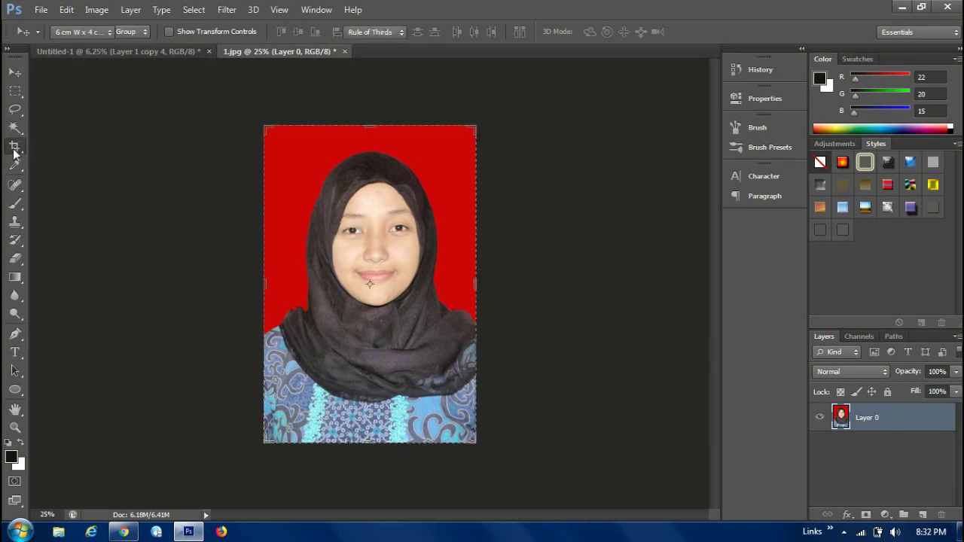
left_click(94, 32)
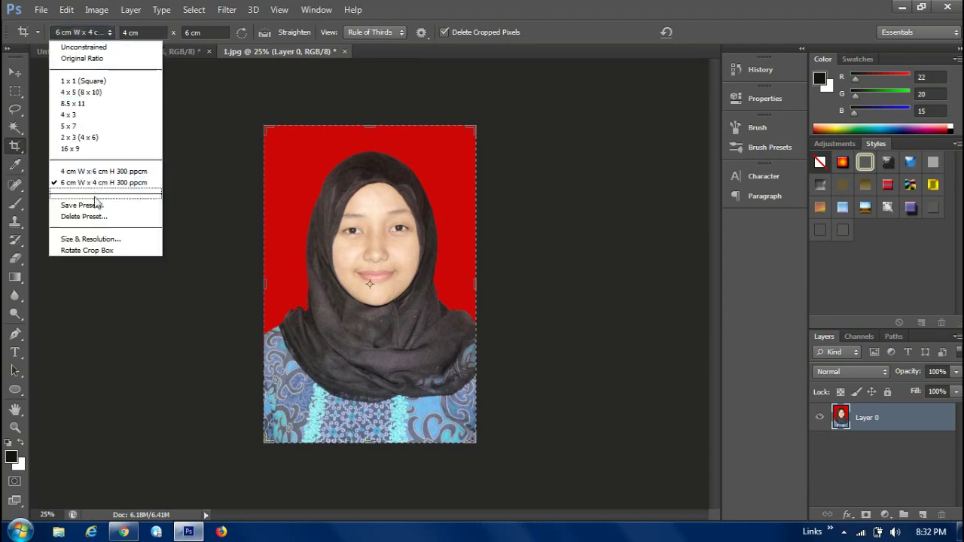
left_click(91, 240)
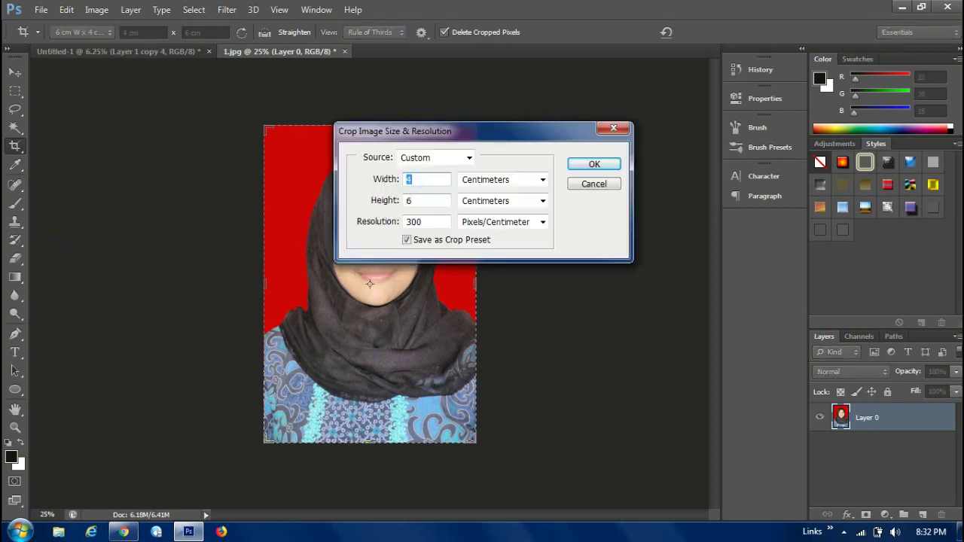
type("3")
left_click(417, 201)
key("BackSpace")
left_click(594, 164)
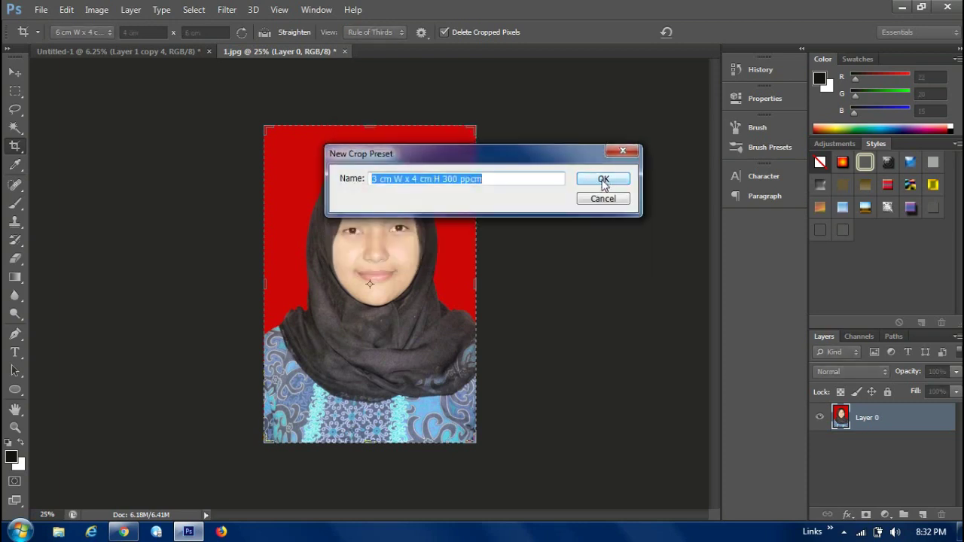
left_click(603, 180)
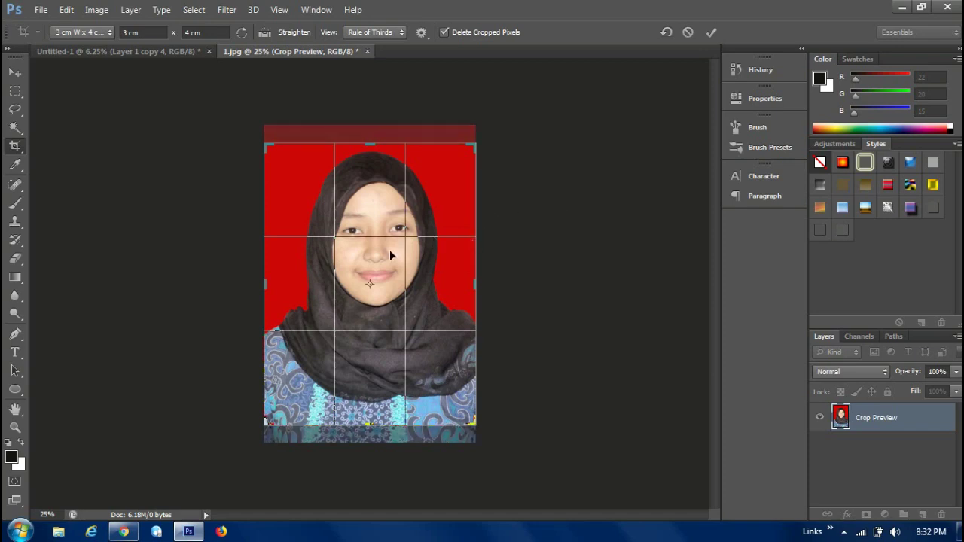
key("Return")
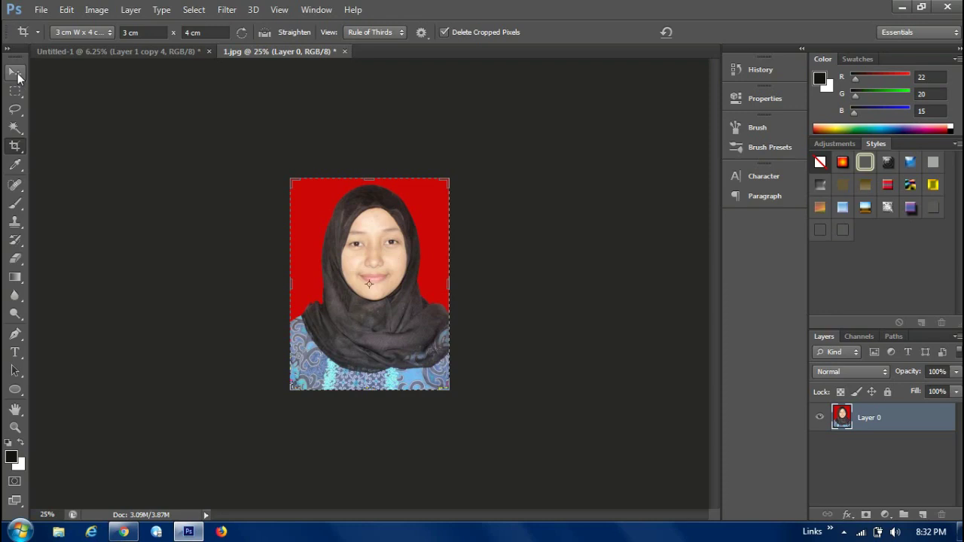
- Copy the 3 x 4 cm portrait into Untitled-1 and position it below the first photo of the second row
left_click(15, 73)
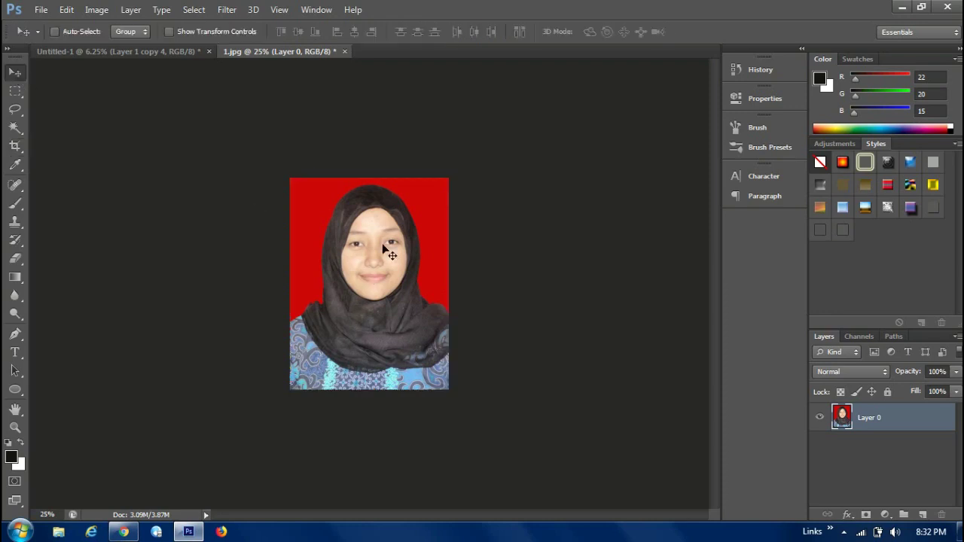
left_click_drag(384, 249, 271, 217)
mouse_move(265, 294)
left_mouse_down()
mouse_move(264, 307)
mouse_move(265, 291)
left_mouse_up()
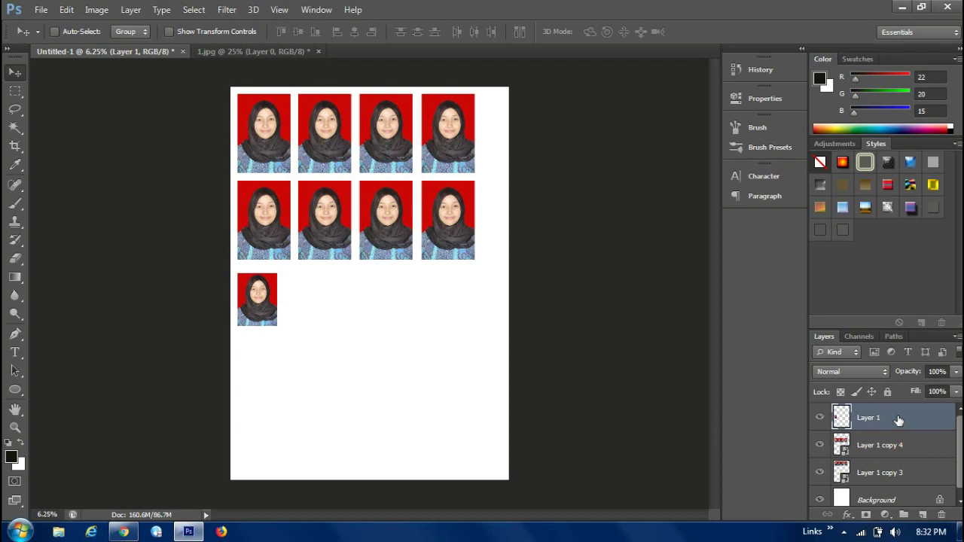
- Make four duplicates of the small portrait and place them side by side to complete a third row of five photos
key("ctrl+j")
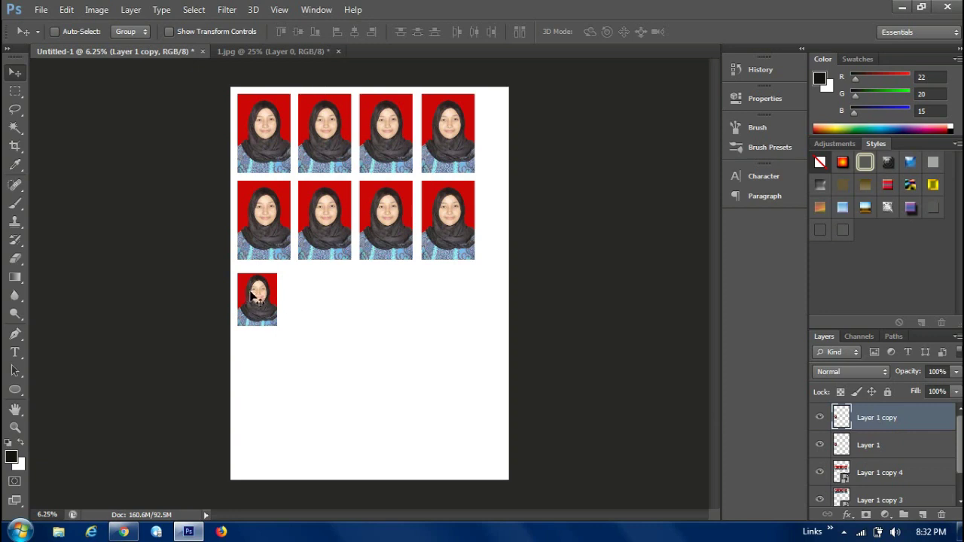
left_click_drag(262, 294, 301, 294)
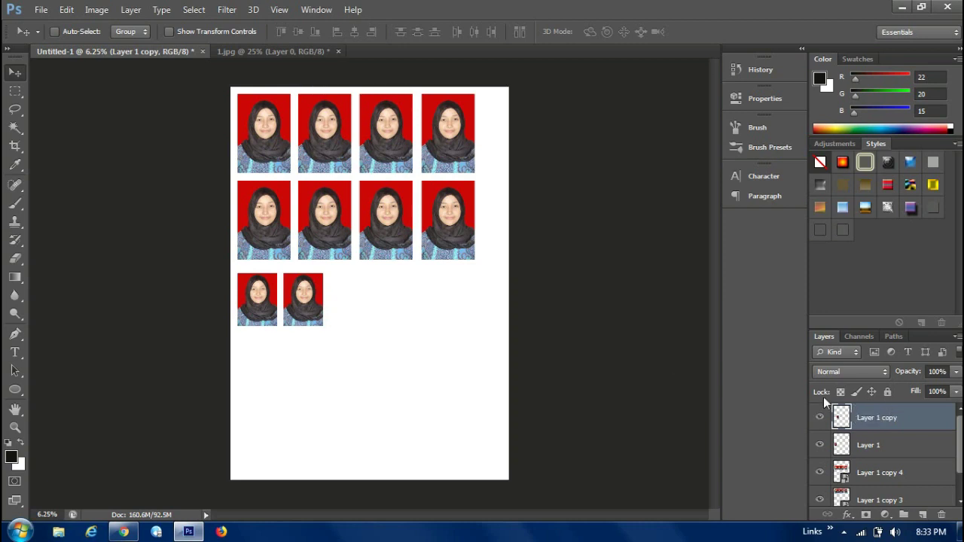
key("ctrl+j")
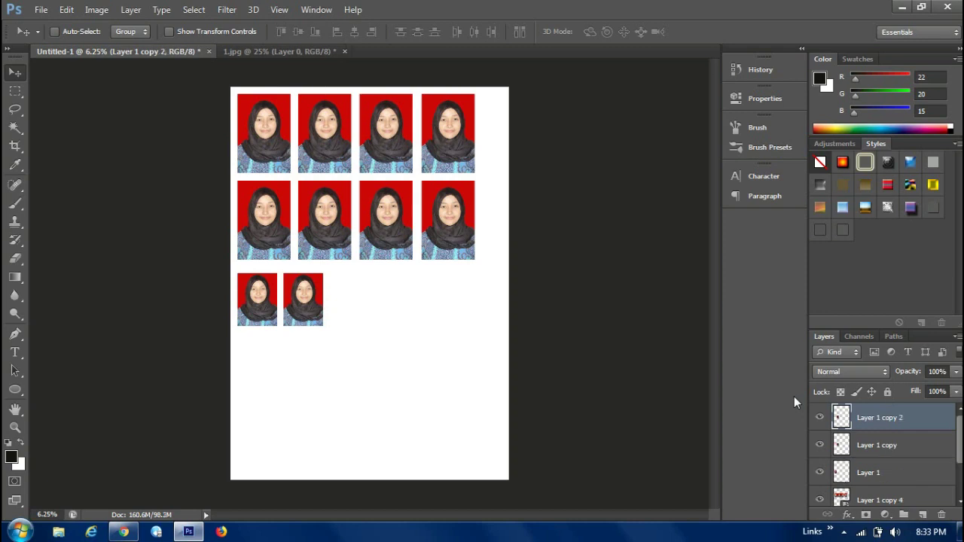
left_click_drag(309, 303, 356, 306)
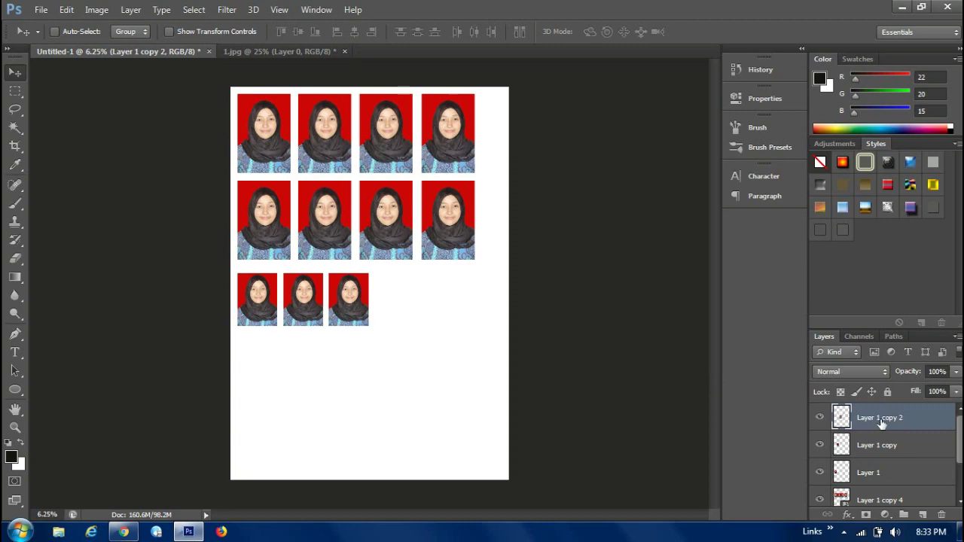
key("ctrl+j")
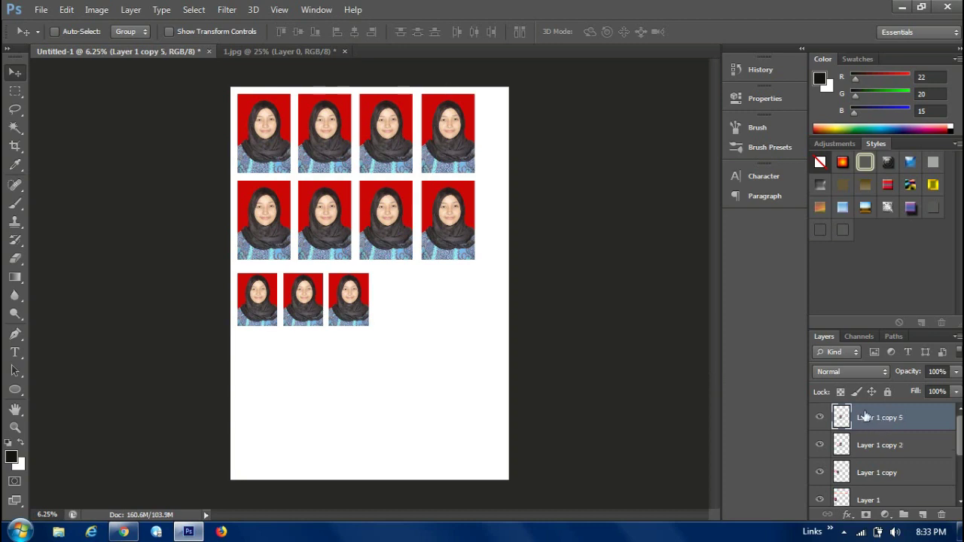
left_click_drag(359, 304, 397, 300)
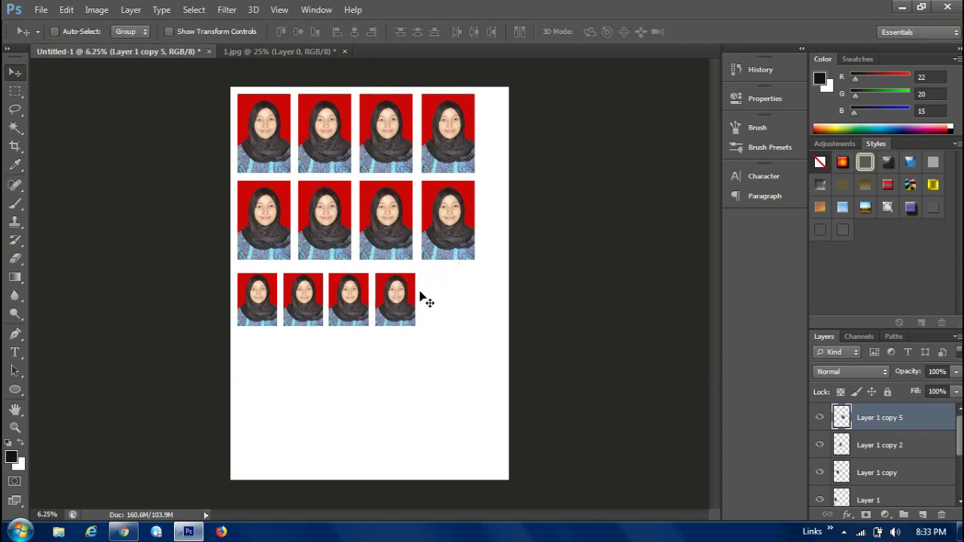
left_click_drag(841, 407, 840, 405)
key("ctrl+j")
left_click_drag(396, 302, 442, 305)
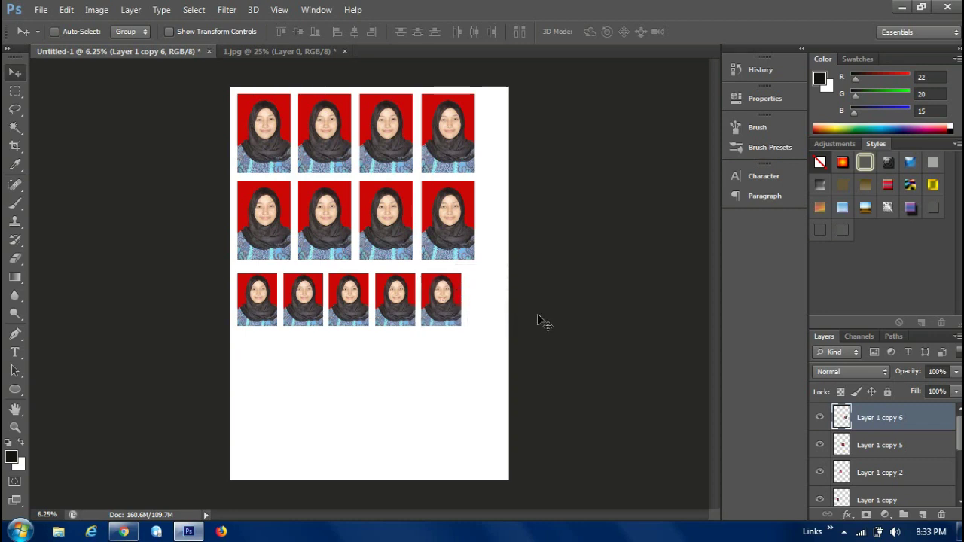
mouse_move(489, 6)
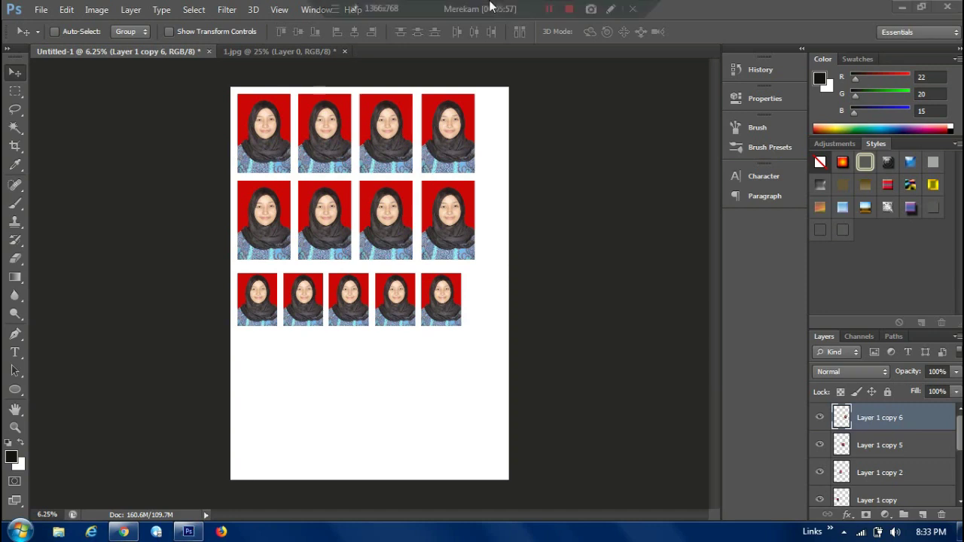
left_click(549, 11)
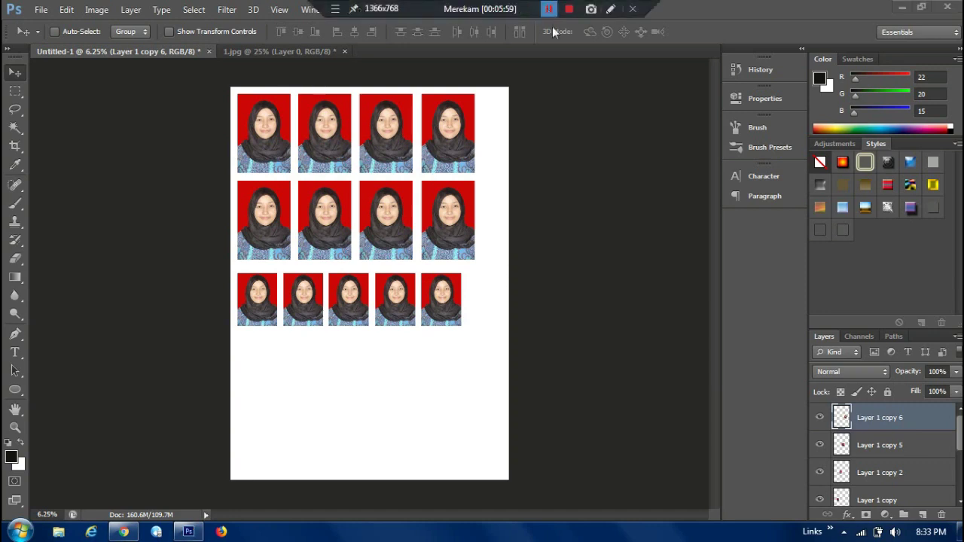
- Select the five small portrait layers of the third row and convert them together into one smart object
left_click(893, 447)
left_click(905, 424)
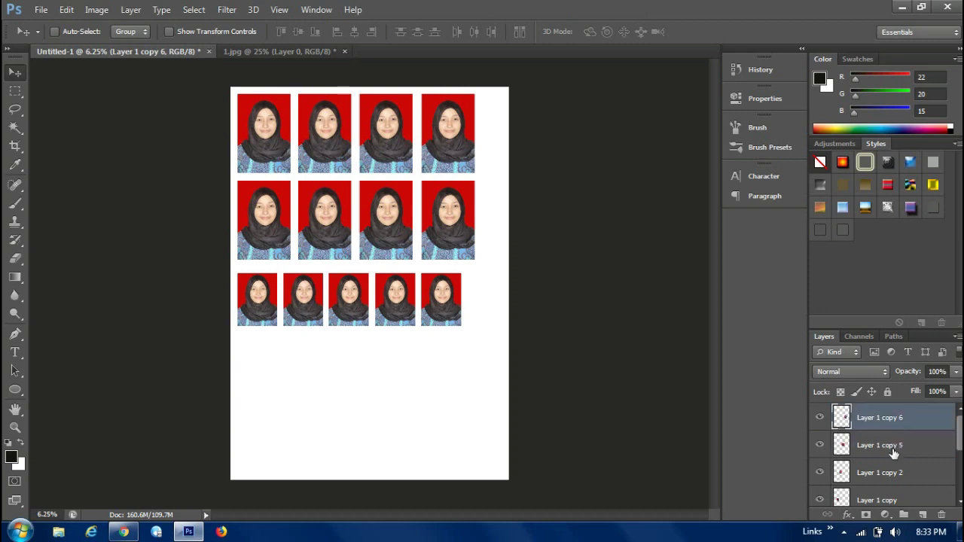
left_click(893, 448, "shift")
left_click(886, 472, "shift")
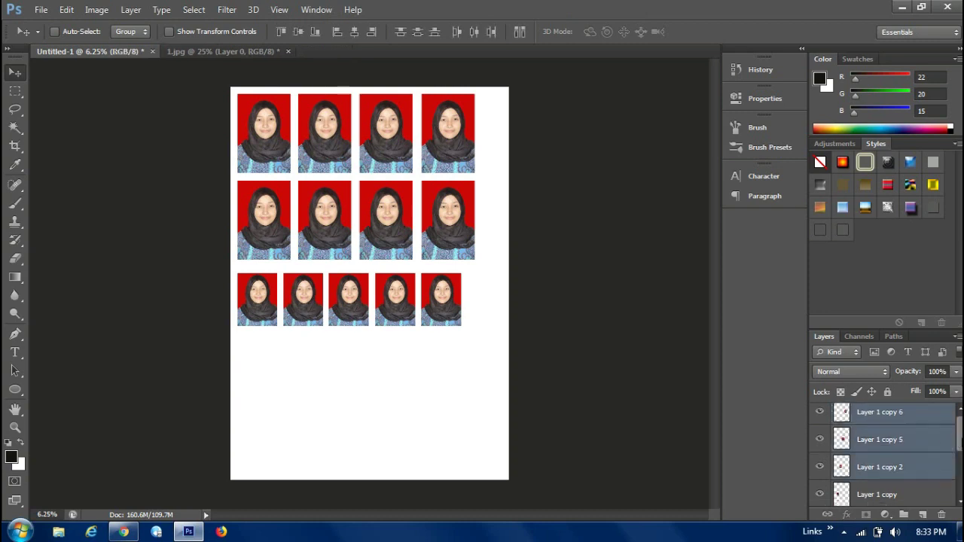
scroll(904, 470, "down", 1)
left_click(923, 468, "shift")
left_click(903, 494, "shift")
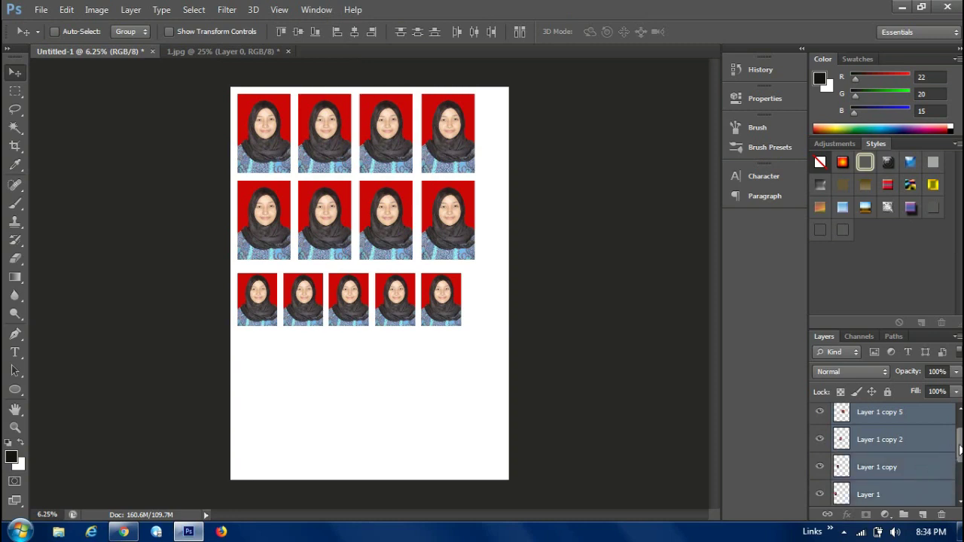
mouse_move(958, 452)
left_mouse_down()
mouse_move(960, 481)
mouse_move(960, 462)
left_mouse_up()
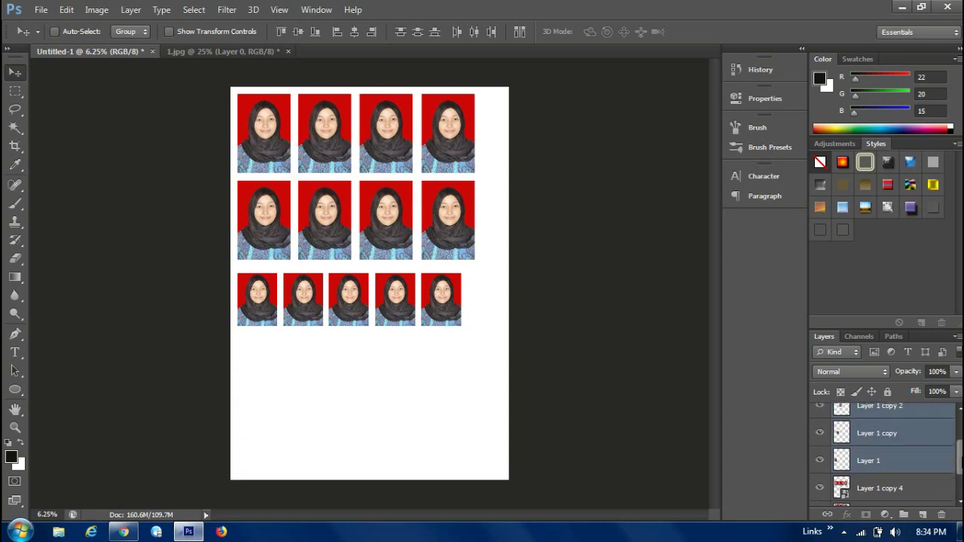
right_click(948, 461)
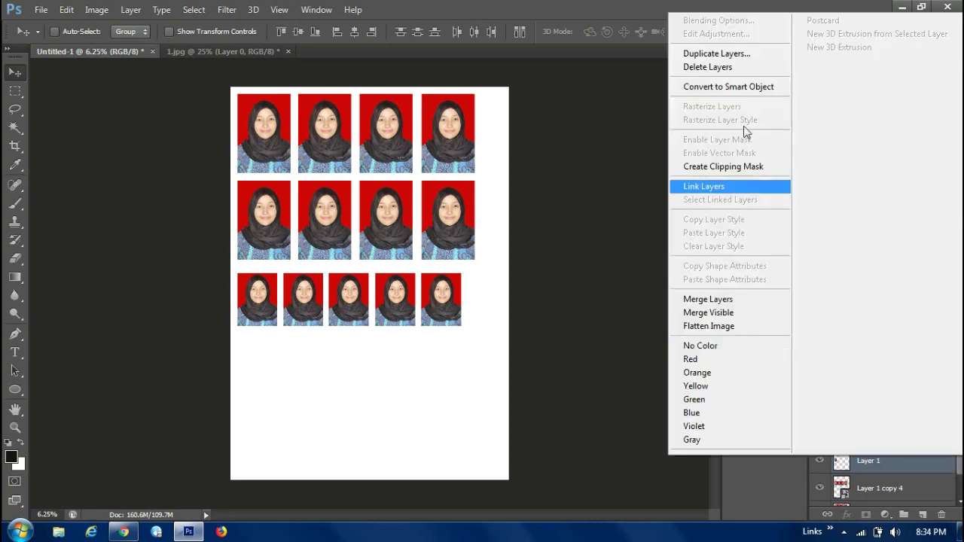
left_click(744, 88)
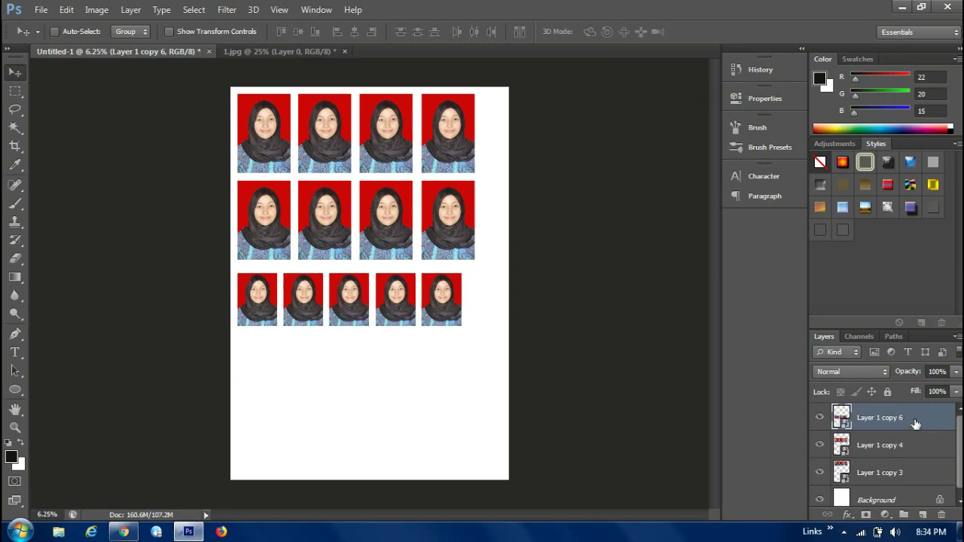
- Duplicate the row of five small photos and place the copy directly below it as a fourth row
key("ctrl+j")
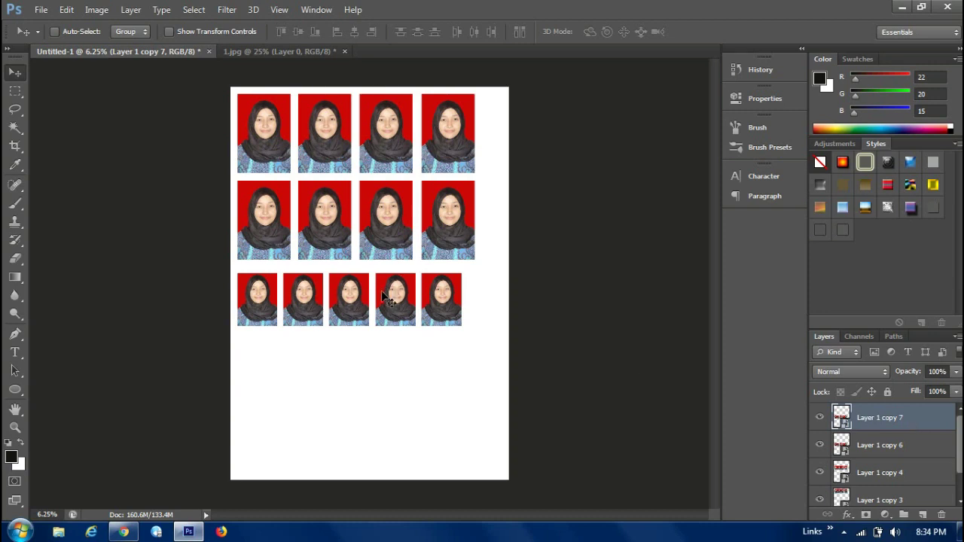
left_click_drag(383, 291, 384, 354)
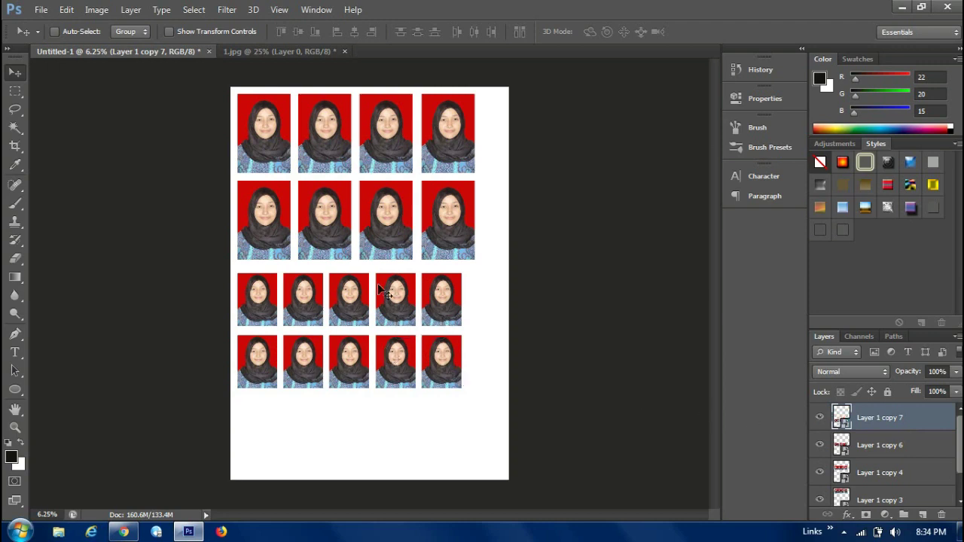
- Crop the portrait in 1.jpg to 2 cm wide by 3 cm high at 300 pixels/centimeter
left_click(263, 51)
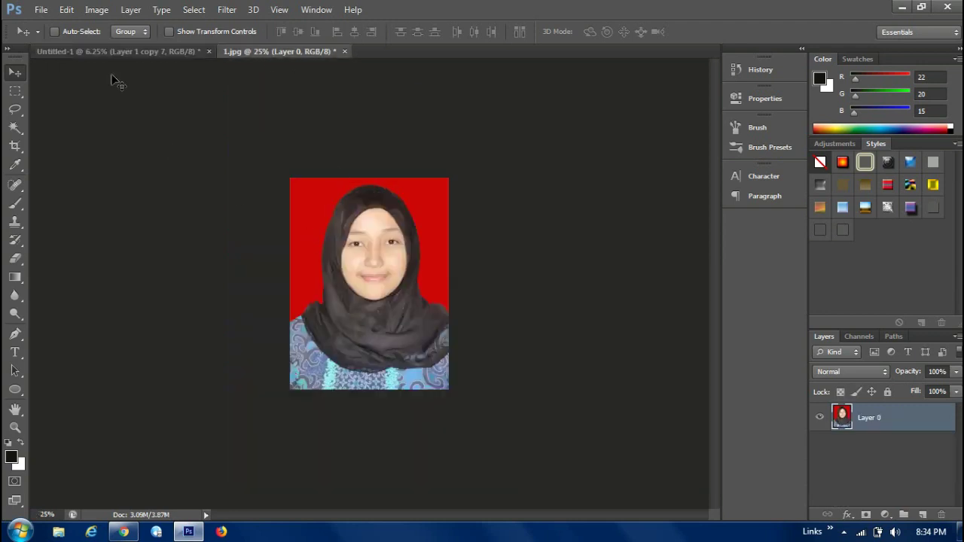
left_click(16, 148)
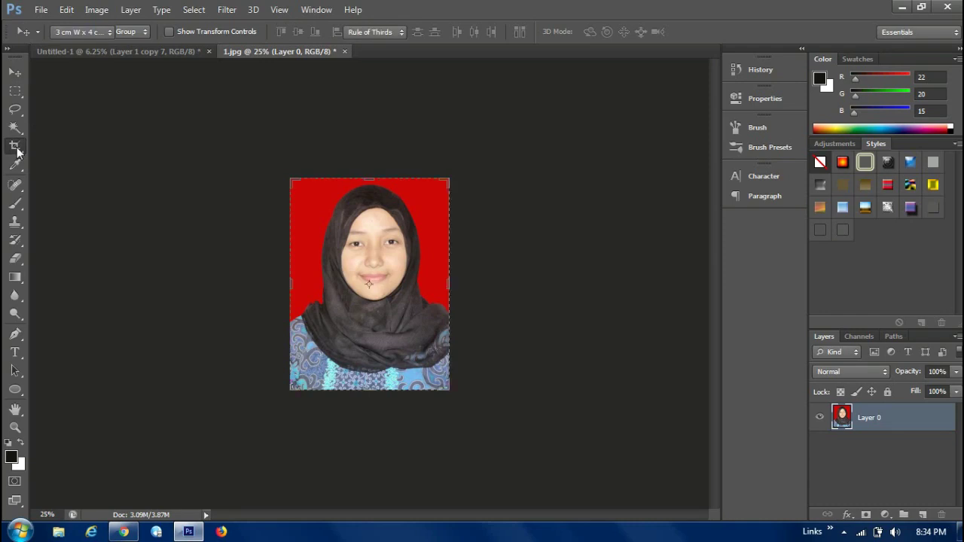
left_click(88, 31)
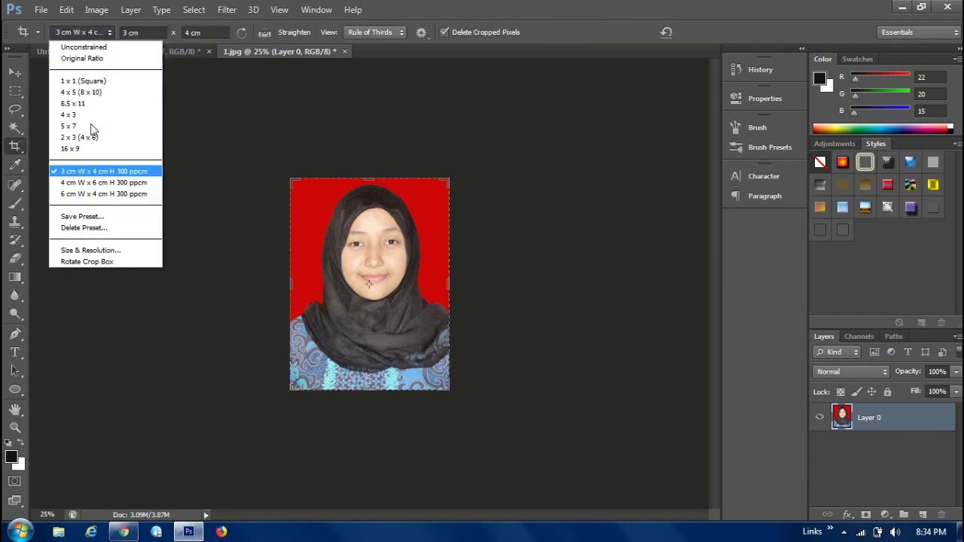
left_click(81, 250)
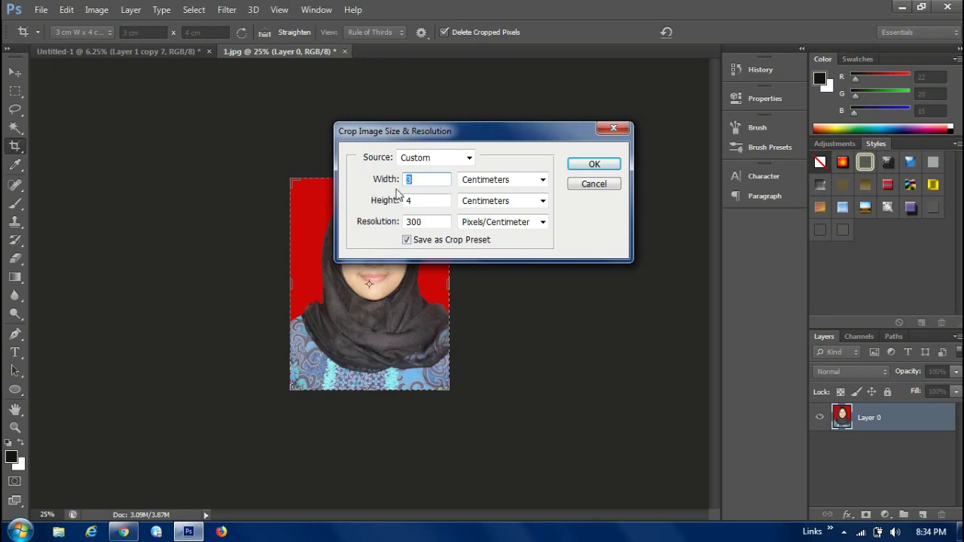
type("2")
key("Tab")
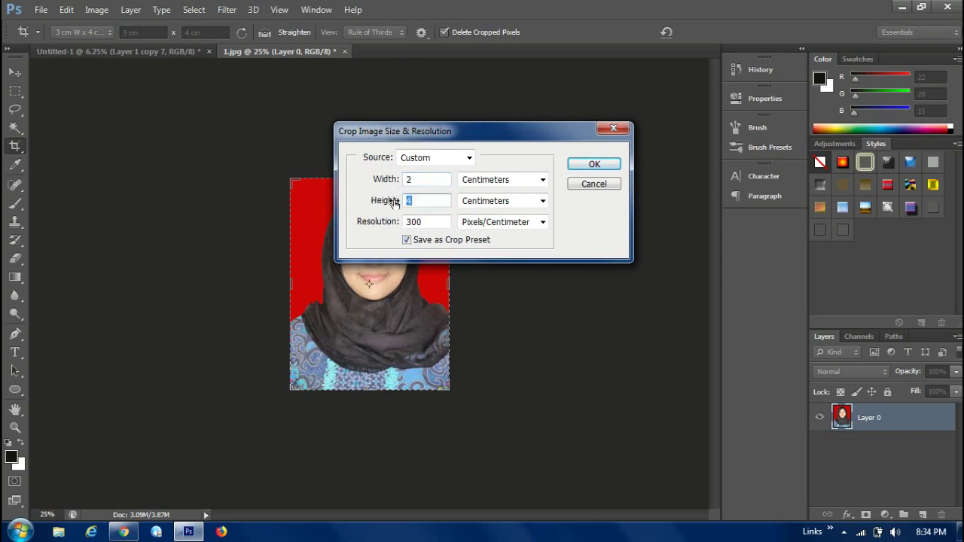
type("3")
left_click(602, 171)
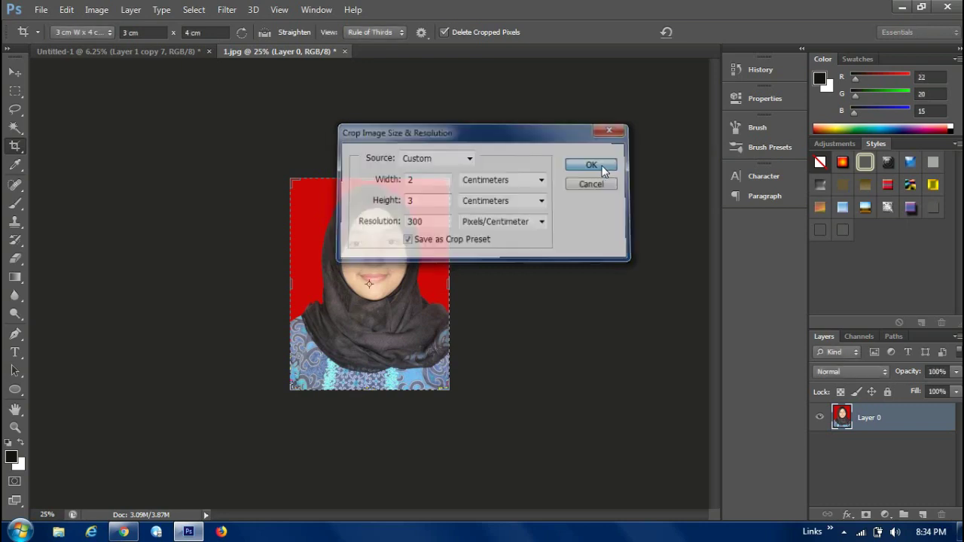
left_click(603, 179)
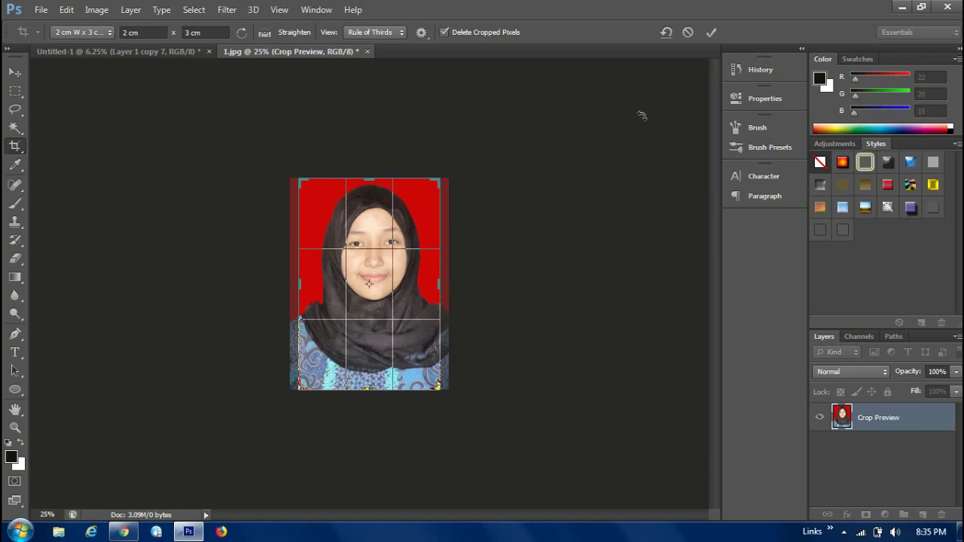
key("Return")
- Copy the 2 x 3 cm portrait into Untitled-1 and position it below the first photo of the fourth row
left_click(15, 71)
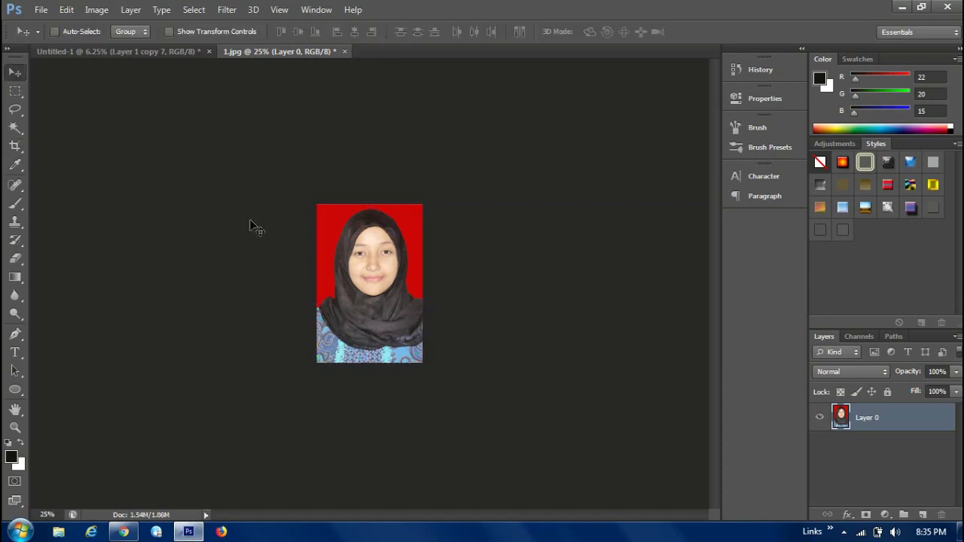
left_click_drag(367, 279, 277, 374)
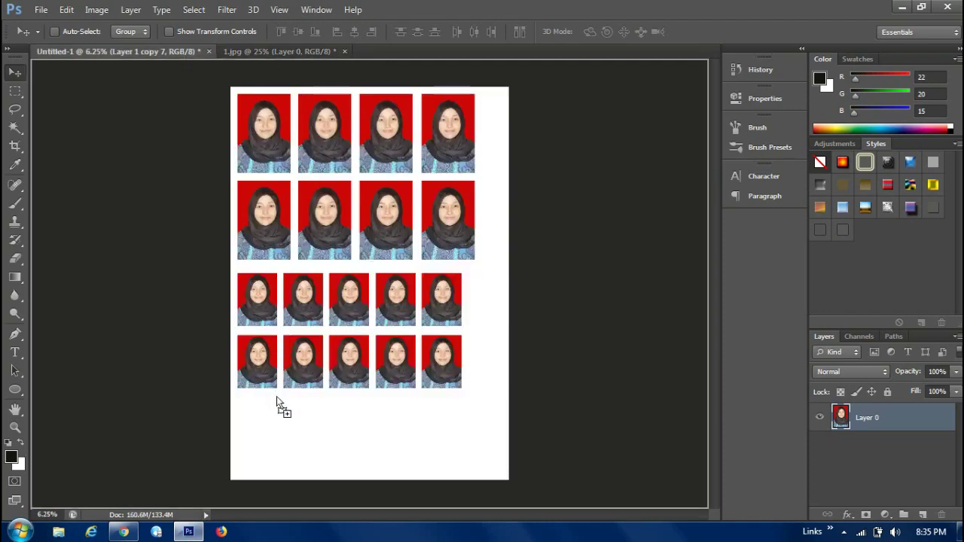
left_click_drag(259, 426, 250, 424)
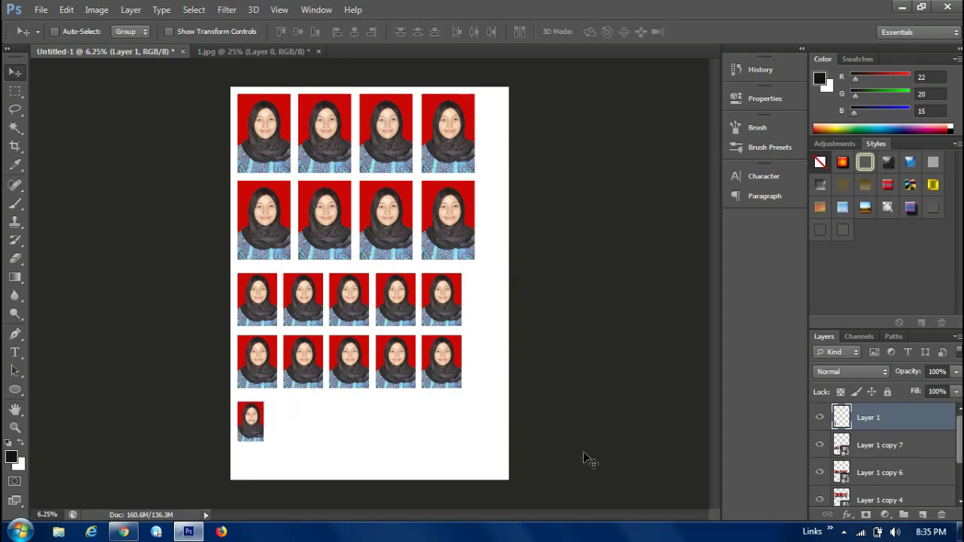
- Make six duplicates of the 2 x 3 cm portrait and place them side by side to complete a fifth row of seven photos
key("ctrl+j")
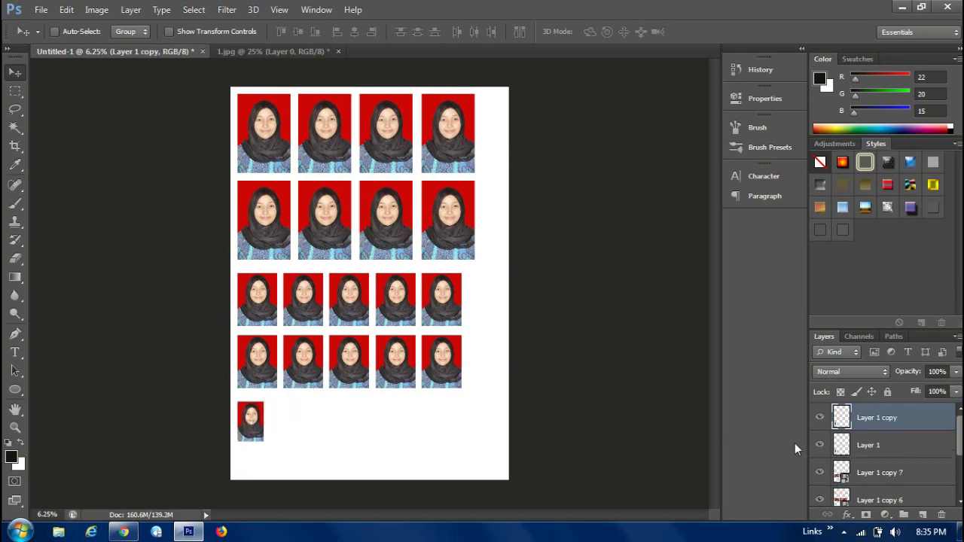
left_click_drag(251, 422, 285, 424)
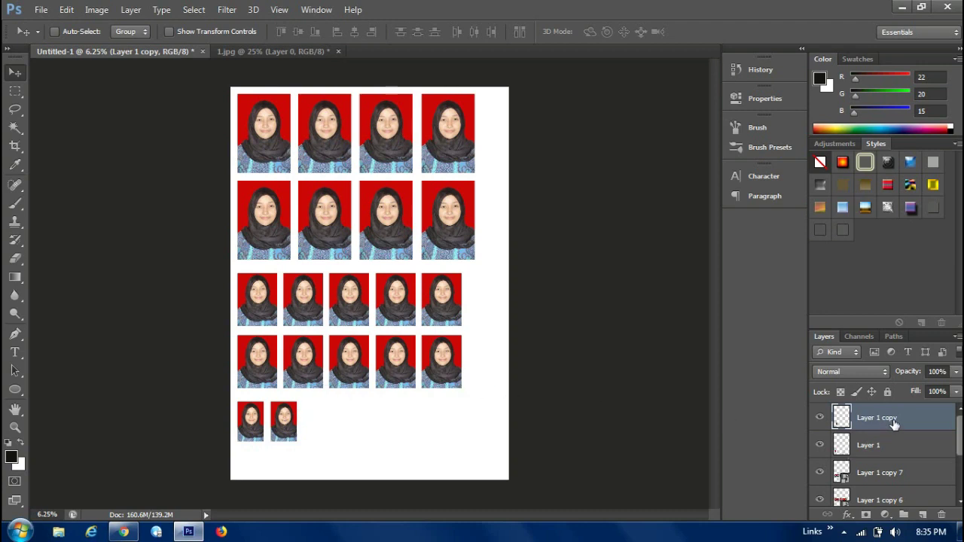
key("ctrl+j")
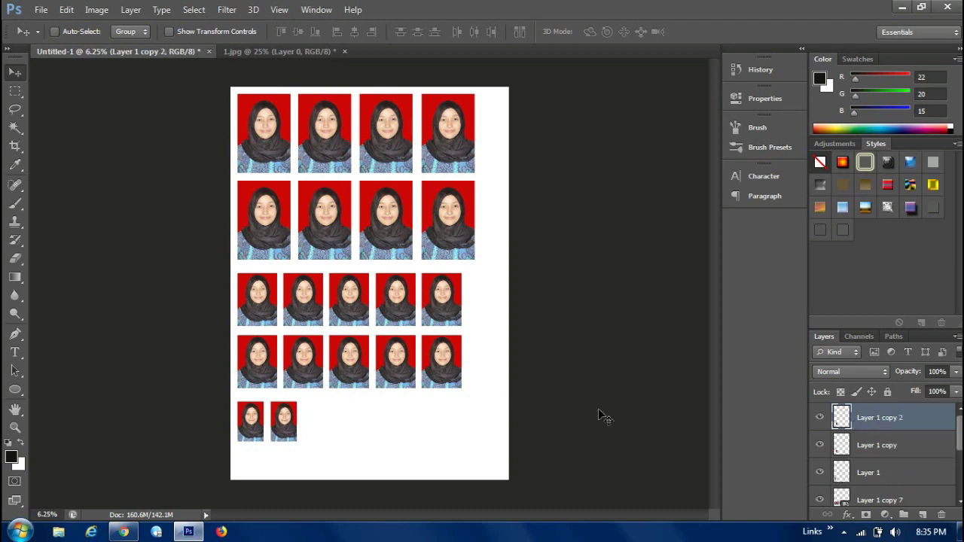
left_click_drag(305, 427, 320, 427)
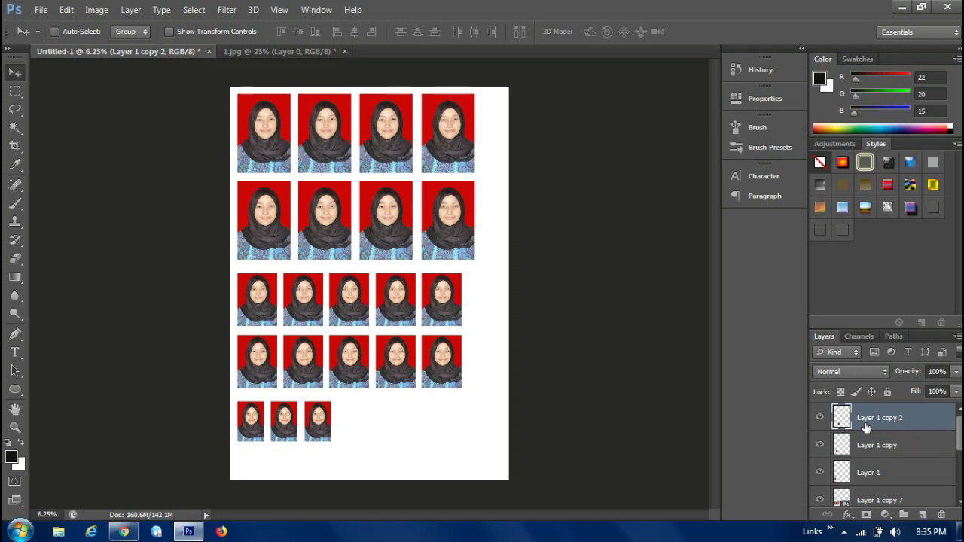
key("ctrl+j")
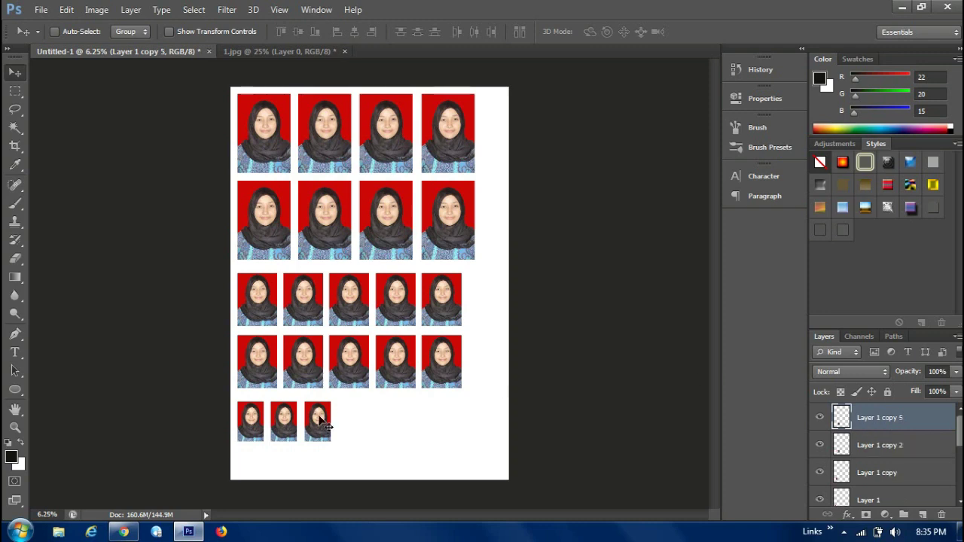
left_click_drag(320, 423, 355, 424)
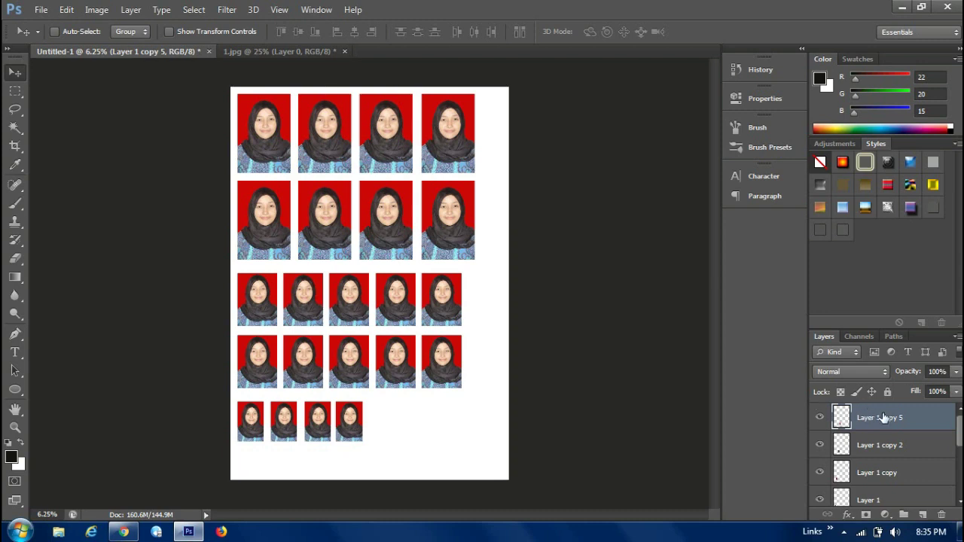
key("ctrl+j")
left_click_drag(351, 427, 382, 430)
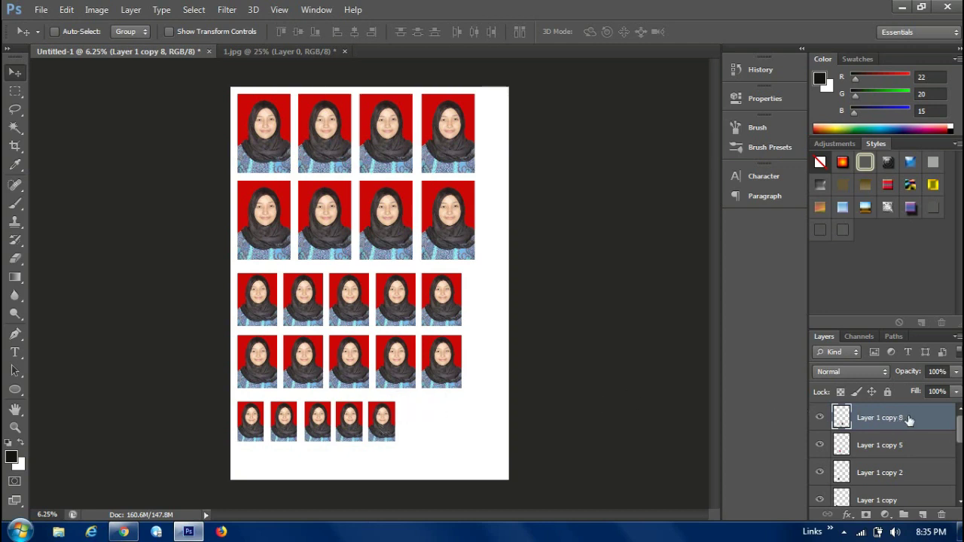
key("ctrl+j")
left_click_drag(381, 423, 412, 422)
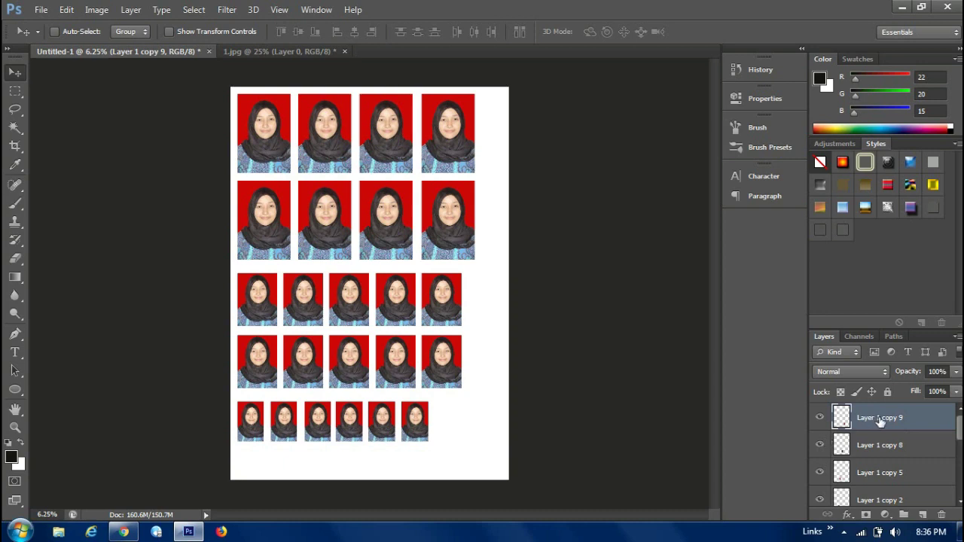
key("ctrl+j")
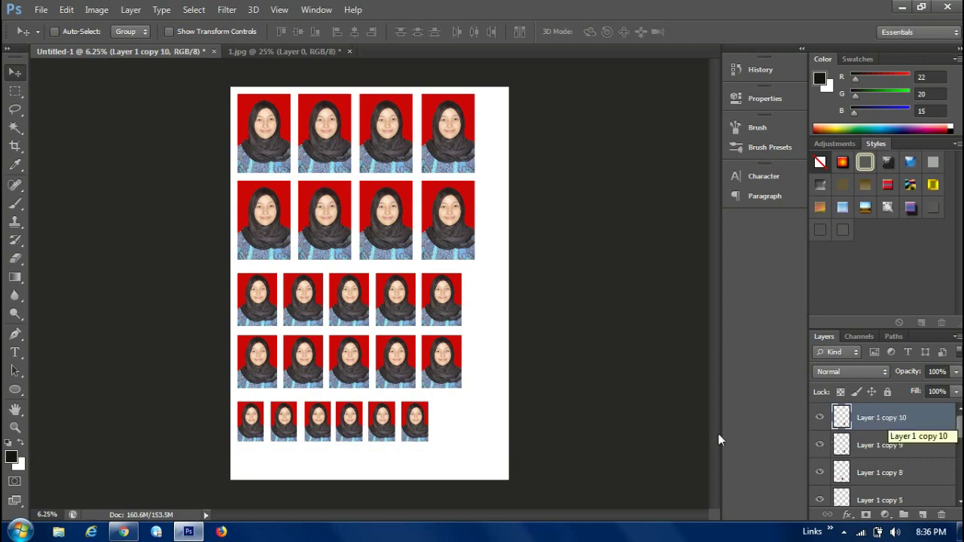
left_click_drag(412, 420, 445, 421)
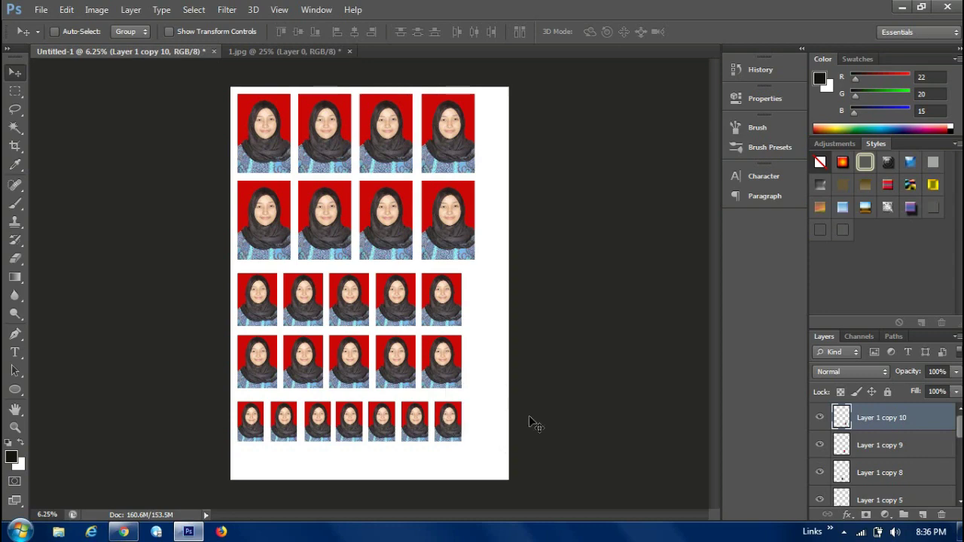